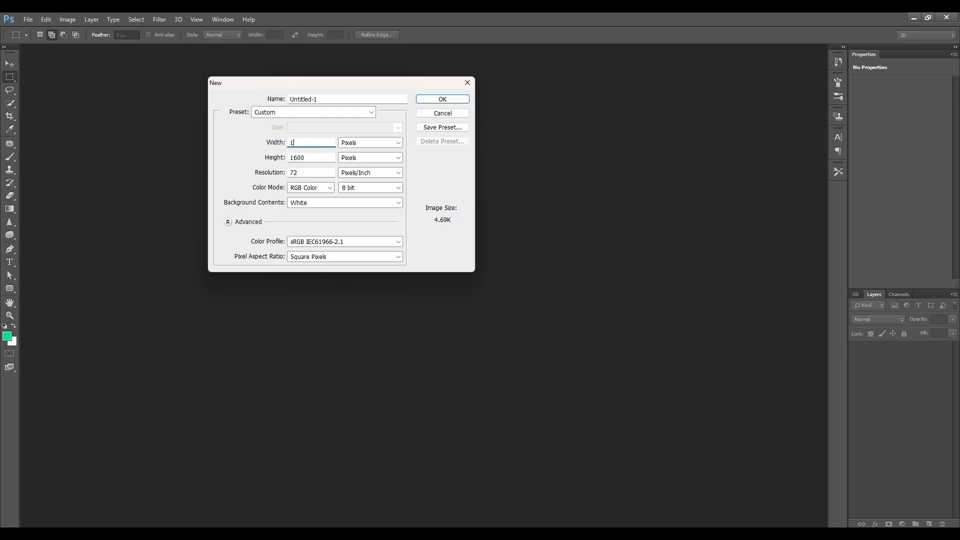
Create a new document 1000 pixels wide and 1000 pixels high at 300 pixels/inch.
key("Tab")
type("1000")
key("Tab")
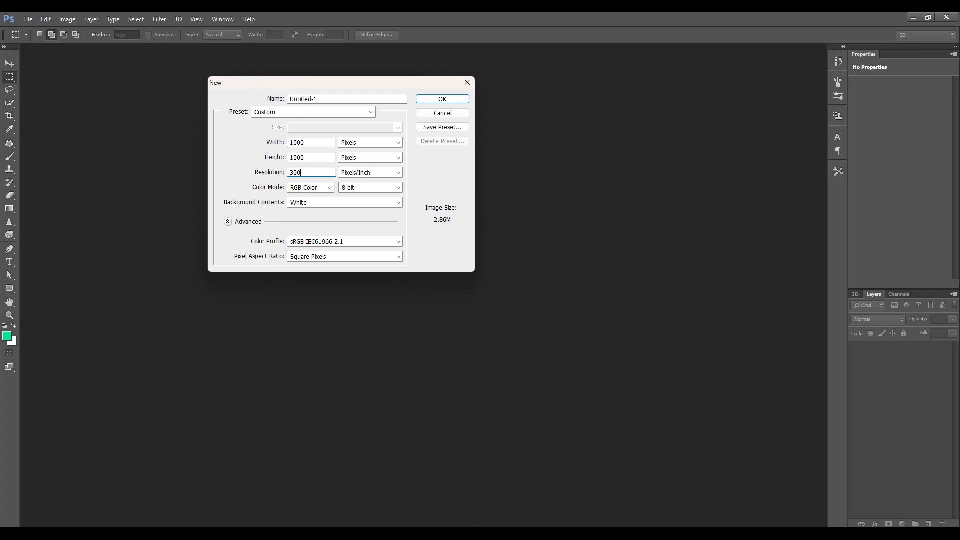
key("Return")
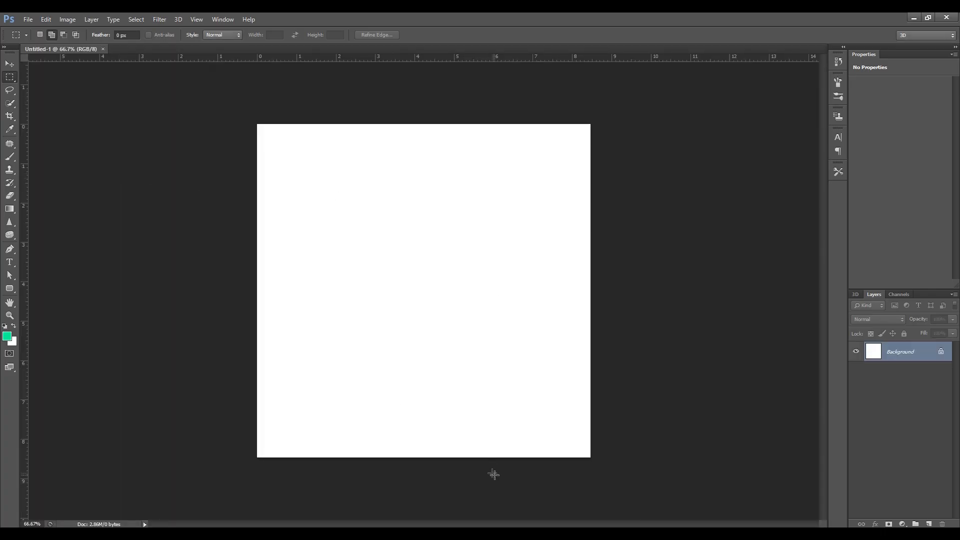
Switch to the web browser and run a Google image search for "brick texture".
left_click(541, 523)
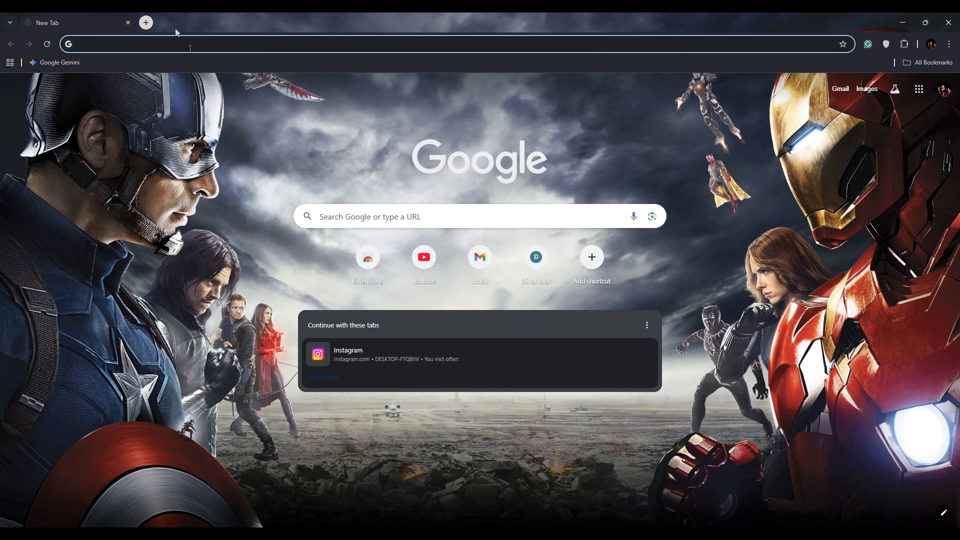
left_click(161, 44)
type("brick")
key("Return")
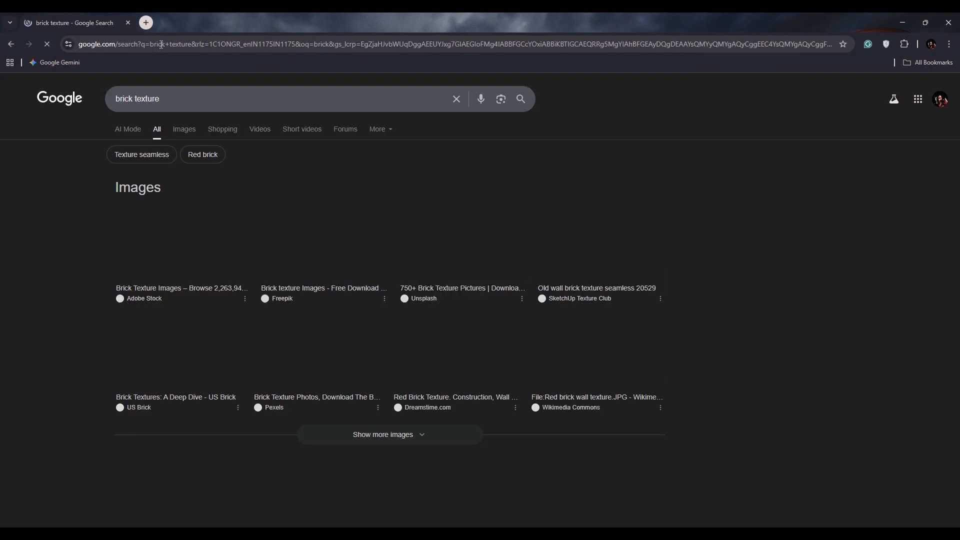
left_click(180, 132)
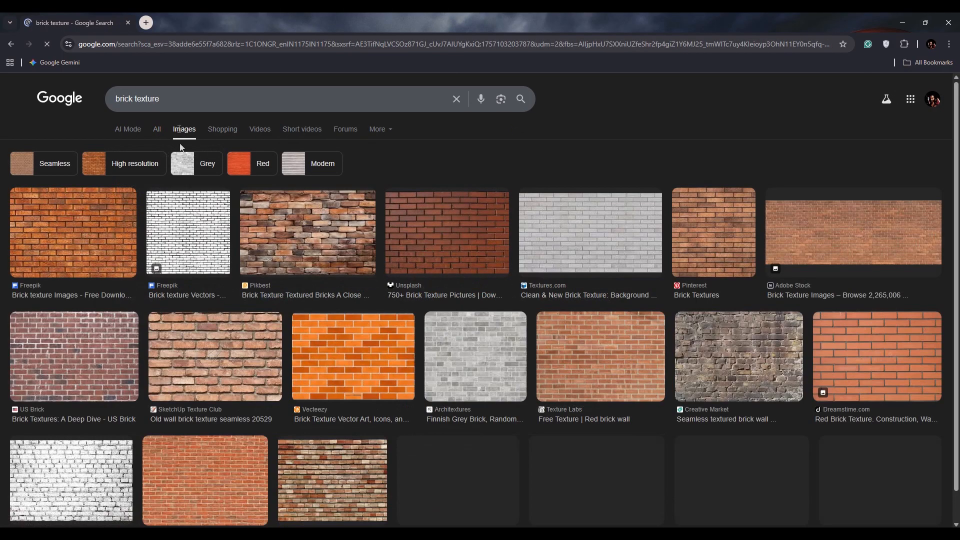
Copy the dark red Unsplash brick wall image and paste it into the new Photoshop document.
left_click(444, 243)
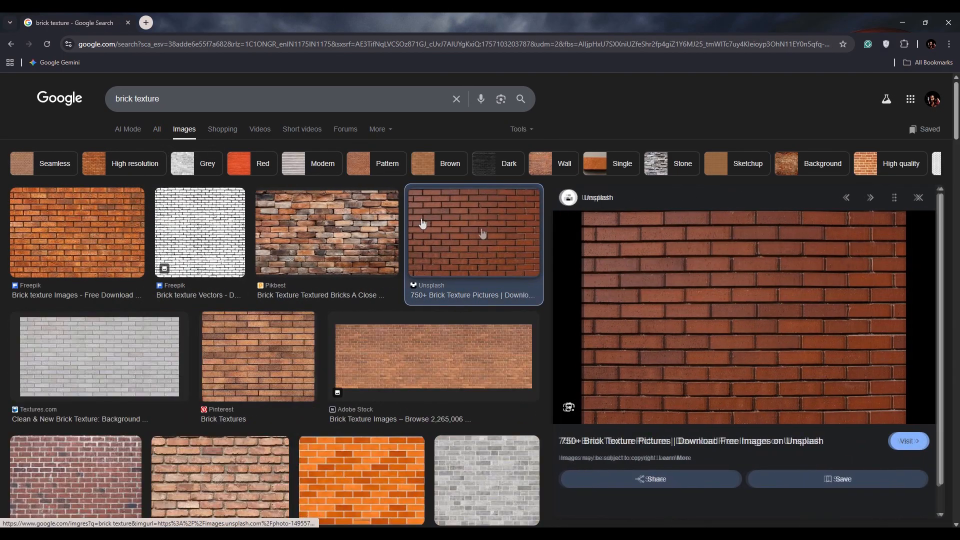
right_click(754, 290)
left_click(799, 200)
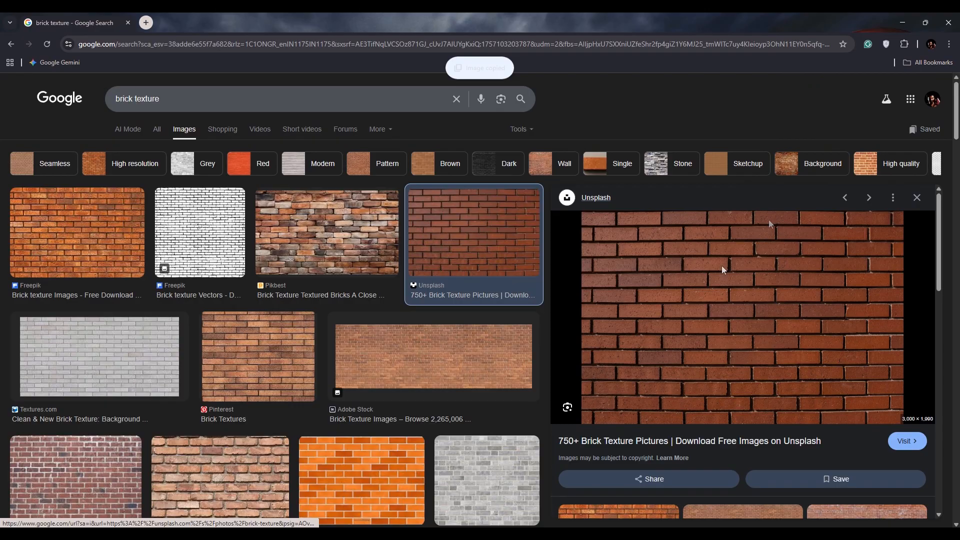
key("alt+Tab")
key("ctrl+v")
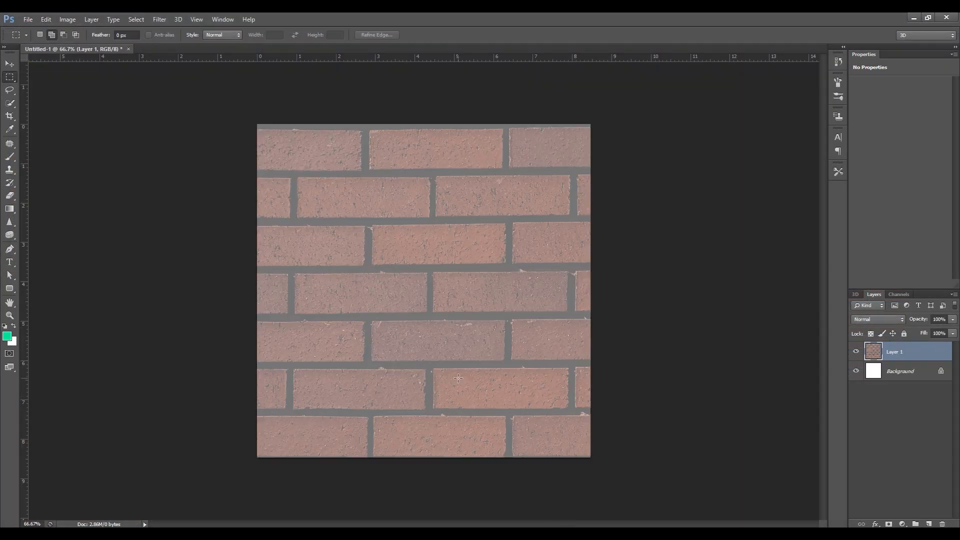
Scale the pasted brick layer down and reposition it so it fills the whole canvas.
key("ctrl+t")
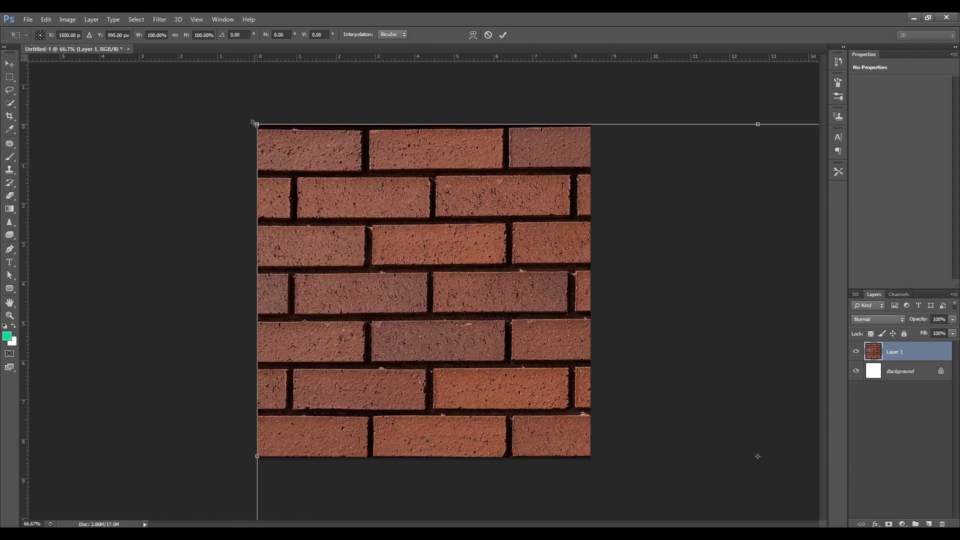
left_click_drag(256, 125, 452, 249)
left_click_drag(464, 283, 217, 158)
left_click_drag(618, 398, 710, 460)
key("Return")
key("m")
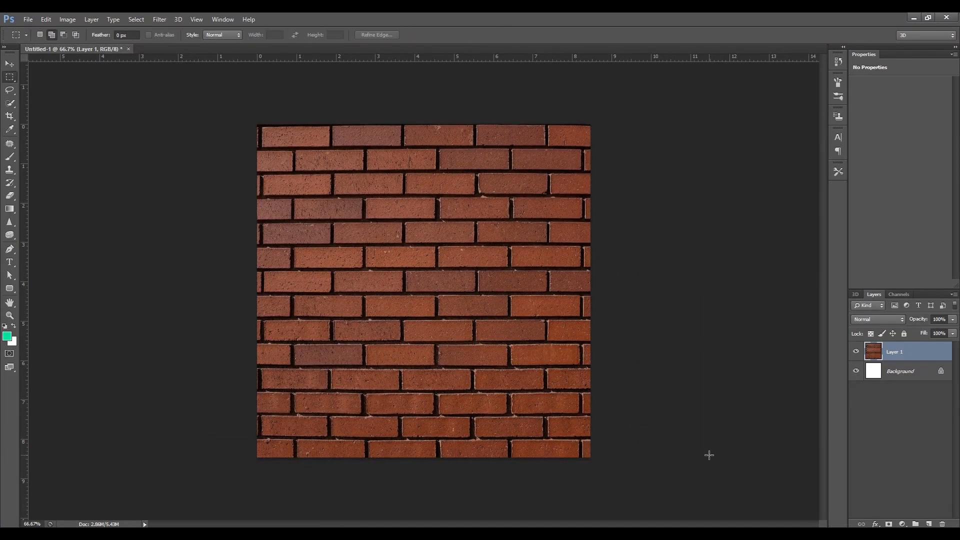
Add a new layer above the bricks, reset the colours to default and fill the layer with black.
left_click(928, 524)
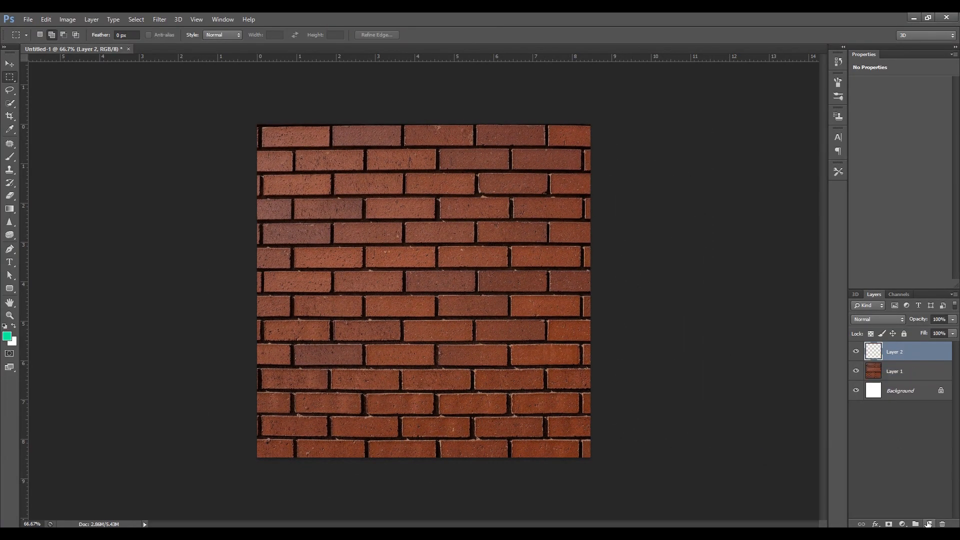
left_click(4, 326)
key("ctrl+BackSpace")
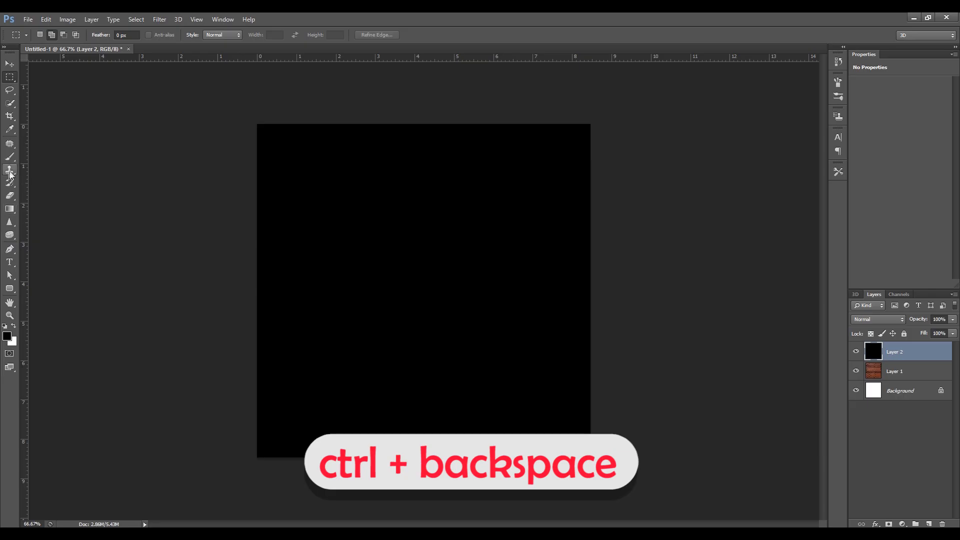
Set the Eraser to 62% opacity and 61% flow.
key("e")
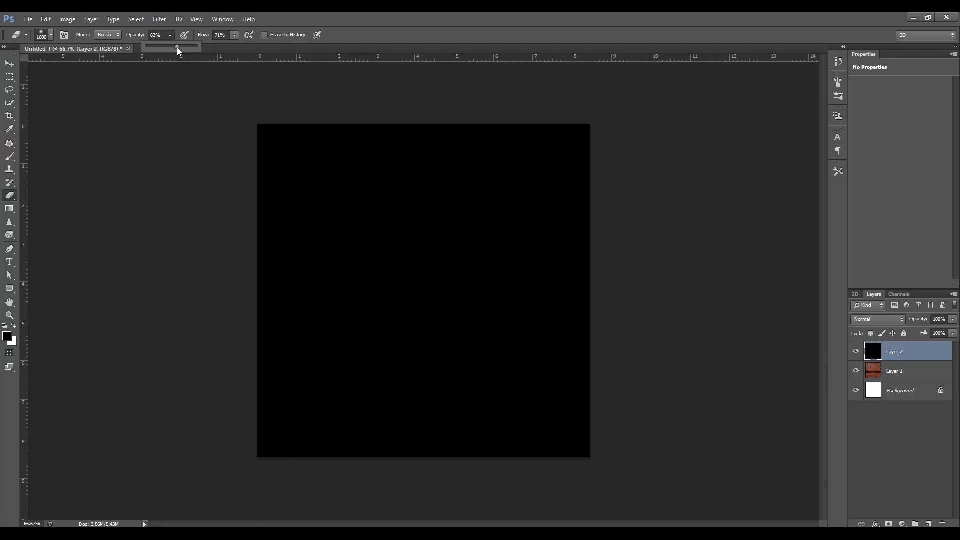
left_click(235, 35)
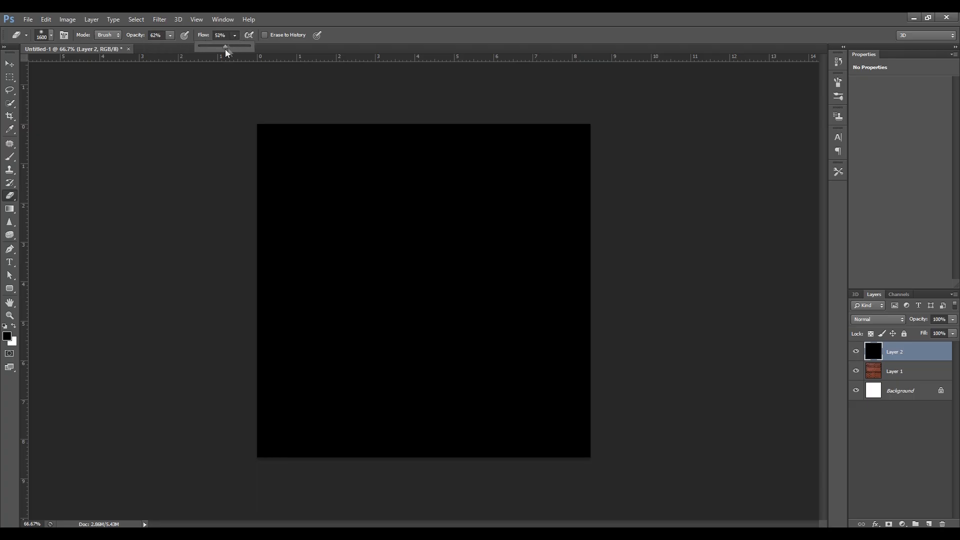
left_click(235, 35)
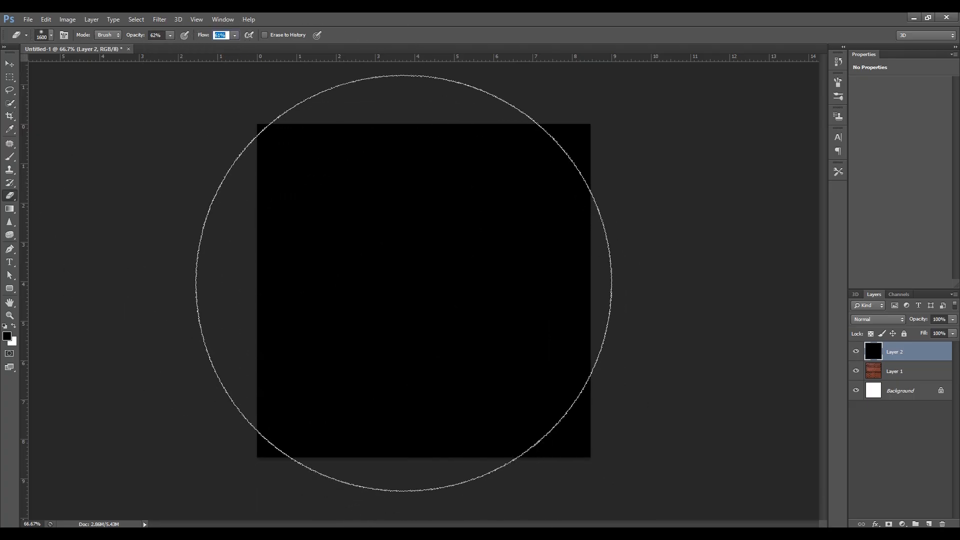
Undo a trial dab made with the 1600 px eraser, reduce its size to 1100 px and erase once at the black layer's centre.
left_click(420, 276)
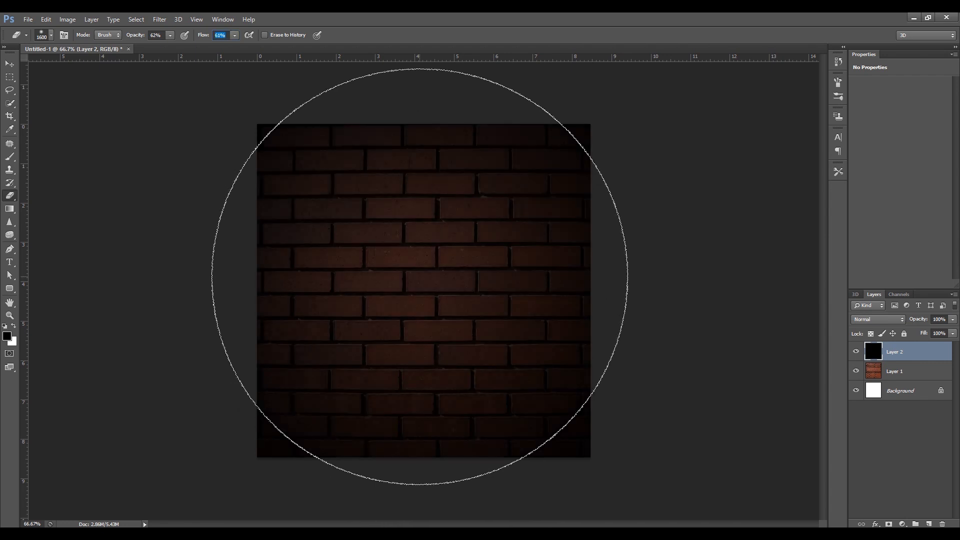
key("ctrl+z")
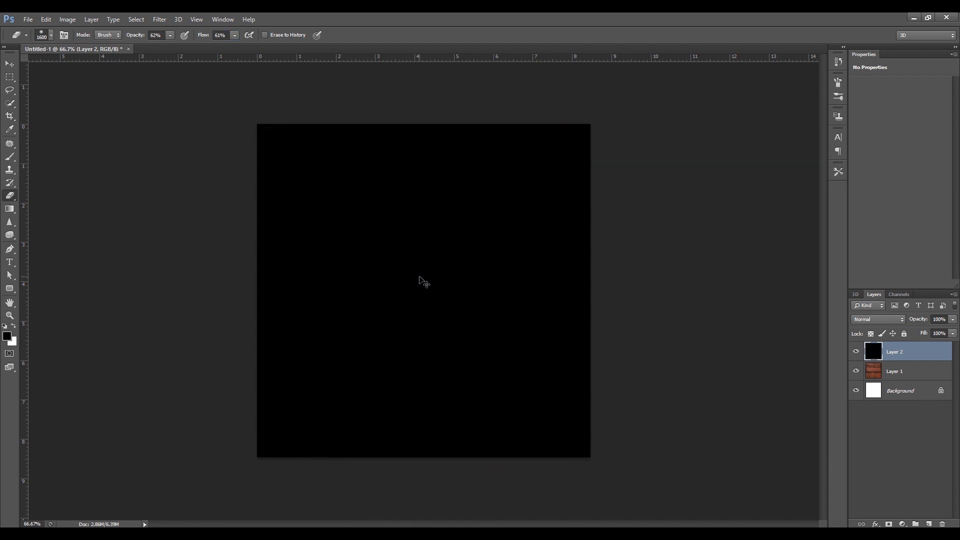
key("bracketleft")
key("bracketleft")
key("bracketleft")
key("bracketleft")
key("bracketleft")
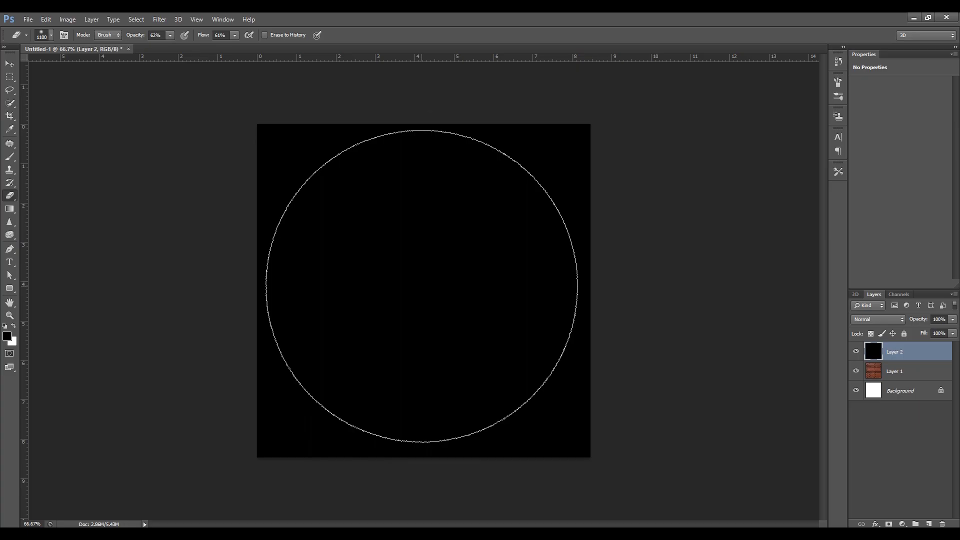
left_click(424, 287)
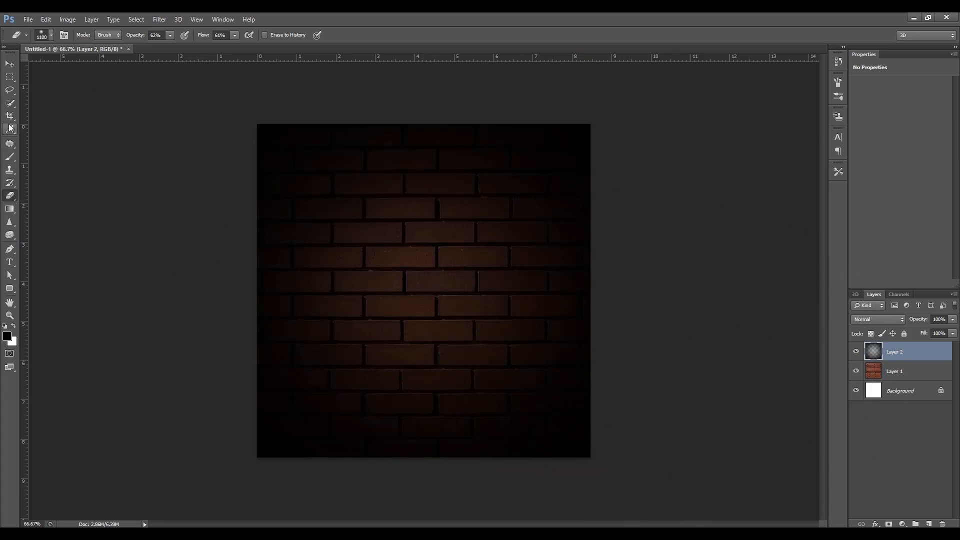
Add a text layer reading "NEON" on the brick wall with the Type tool.
left_click(10, 262)
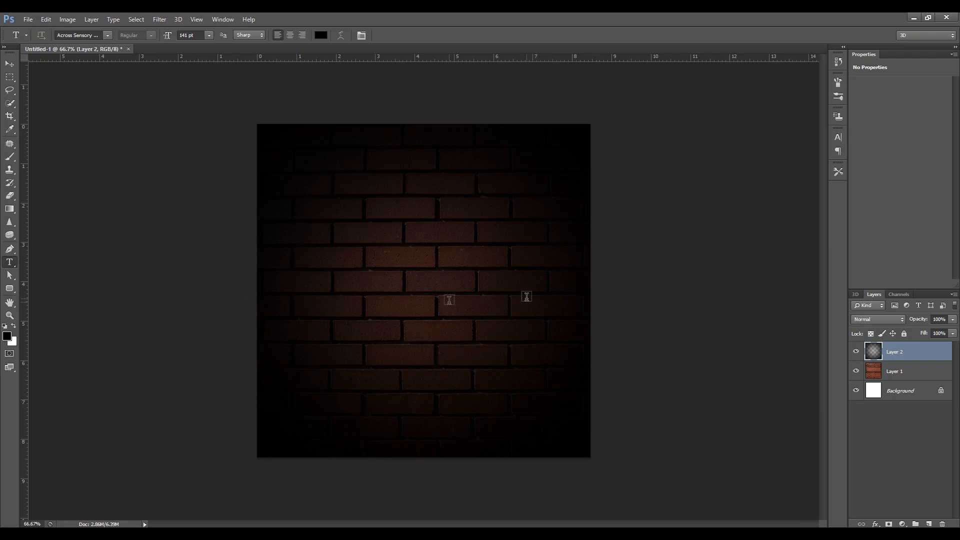
left_click(394, 265)
type("N")
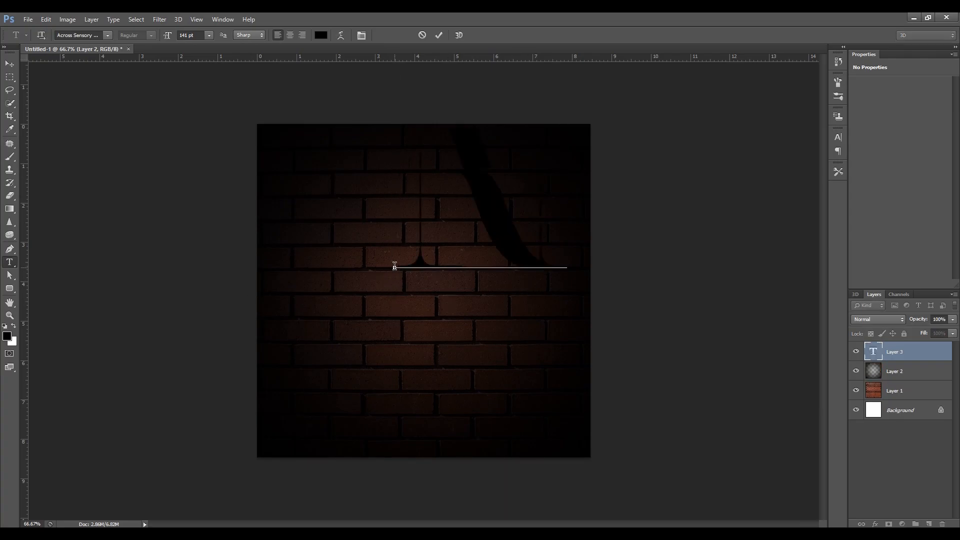
type("EON")
Set the whole NEON text to white (ffffff) with a font size of 50 pt.
key("ctrl+a")
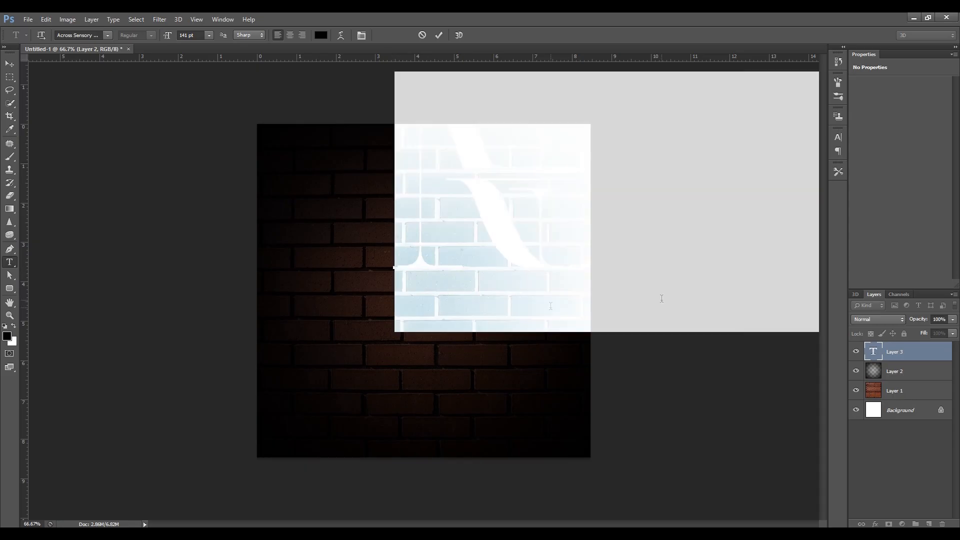
left_click(837, 138)
left_click(800, 195)
type("ffffff")
left_click(279, 128)
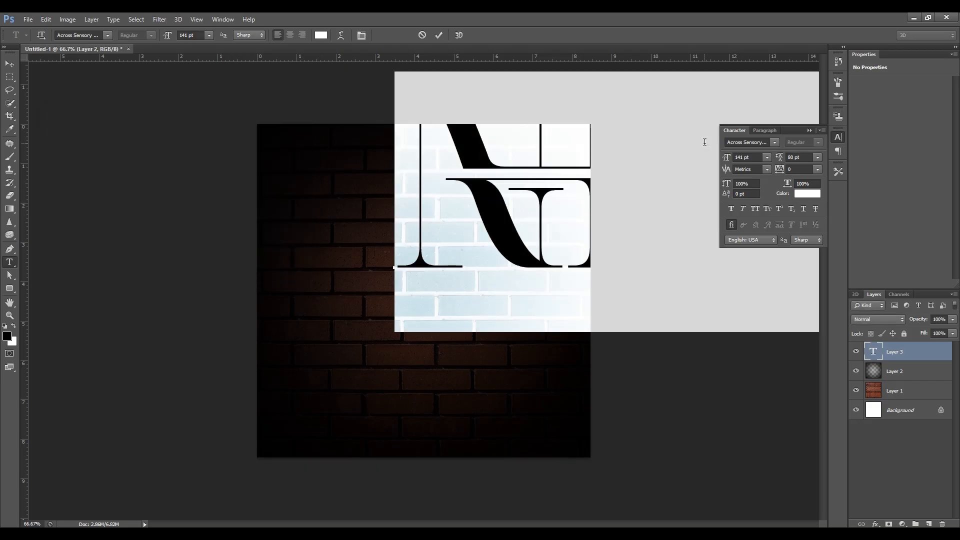
left_click_drag(731, 164, 684, 167)
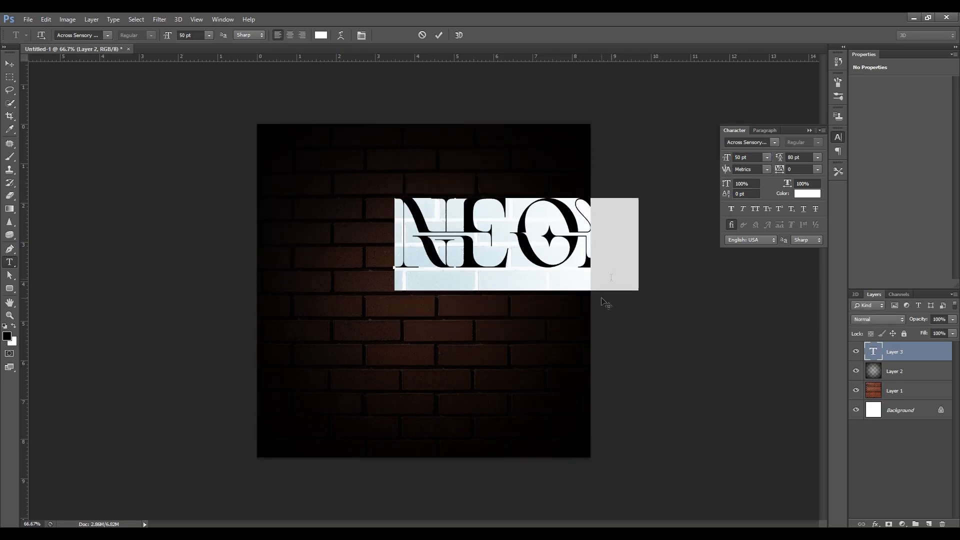
Move the NEON text near the canvas middle and align it to the Background layer's vertical and horizontal centers.
left_click_drag(450, 365, 436, 393)
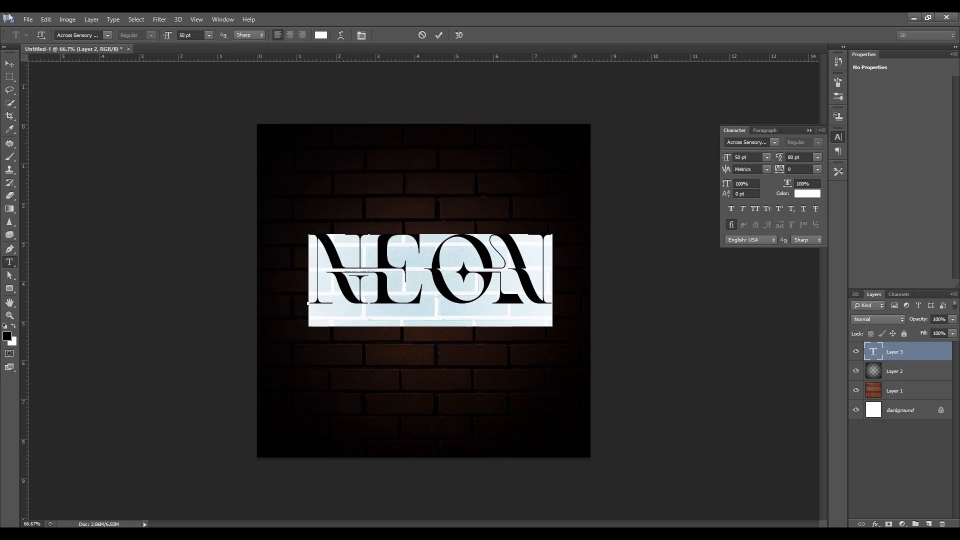
left_click(11, 63)
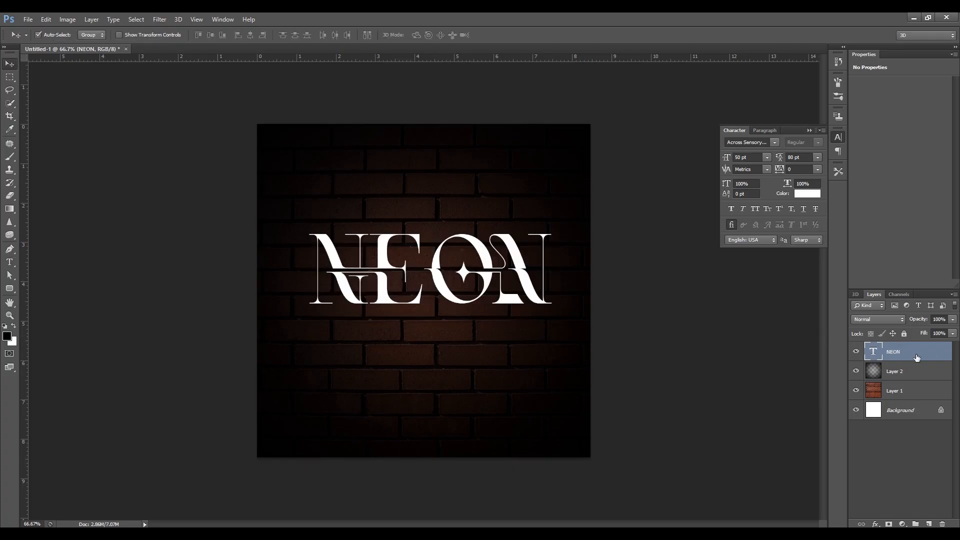
left_click(895, 414, "ctrl")
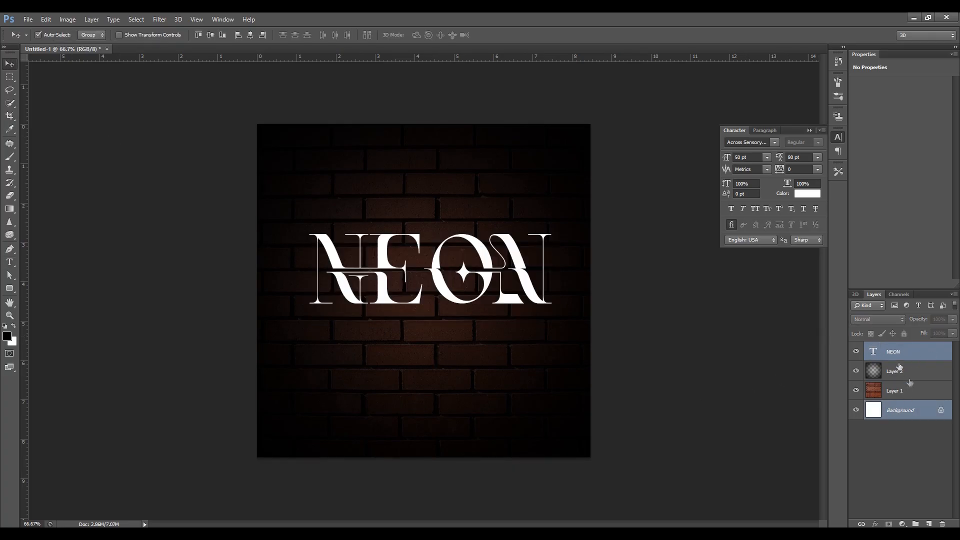
left_click(210, 35)
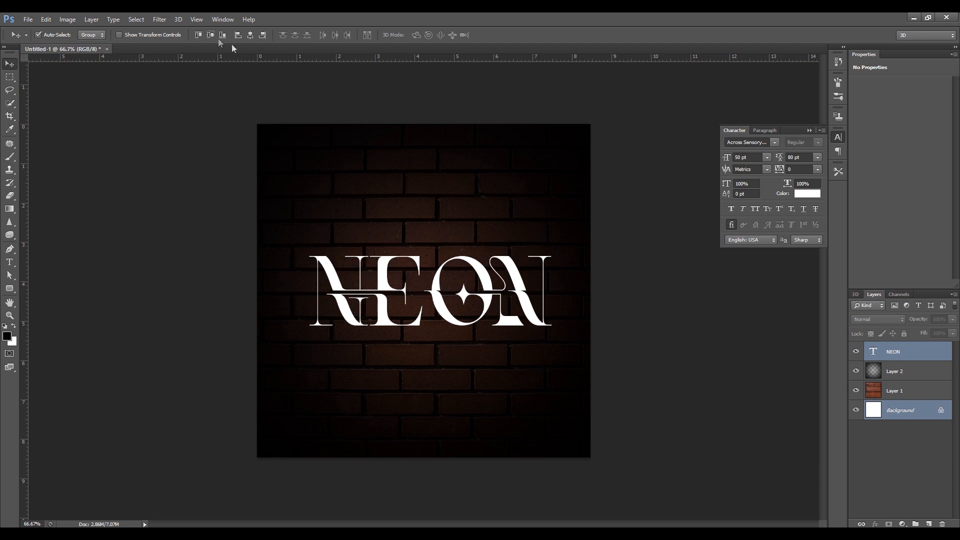
left_click(253, 35)
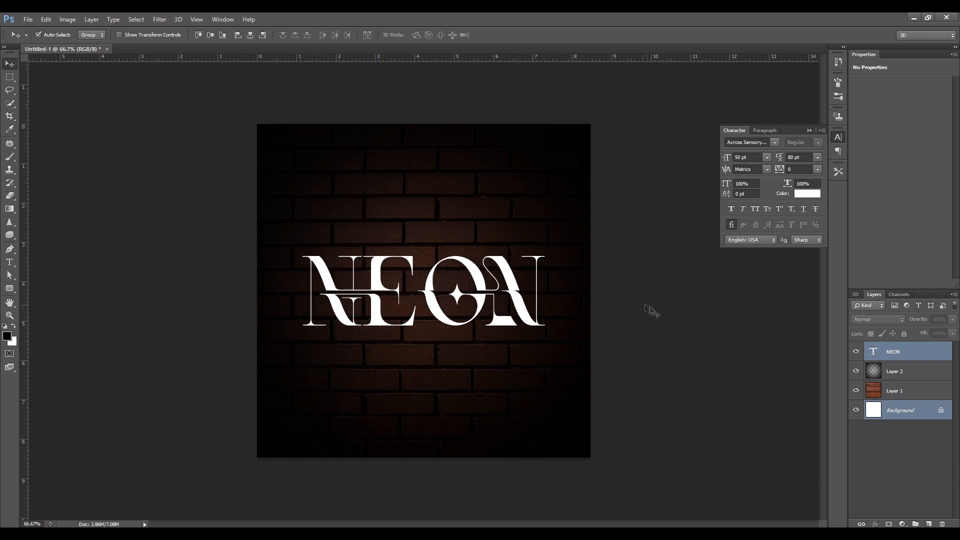
left_click(780, 356)
Open the blending options of the NEON text layer and enable a Stroke, keeping the text visible beside the dialog.
left_click(908, 359)
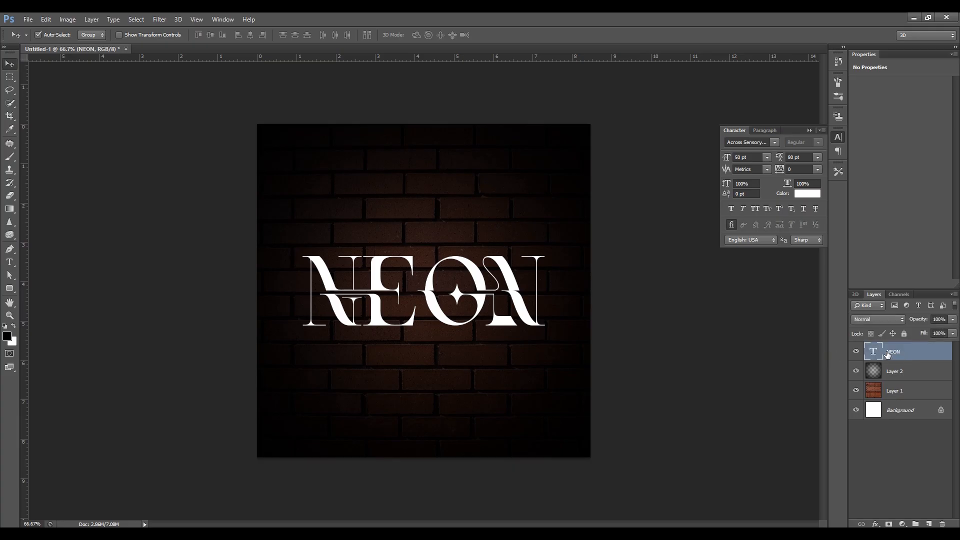
right_click(888, 353)
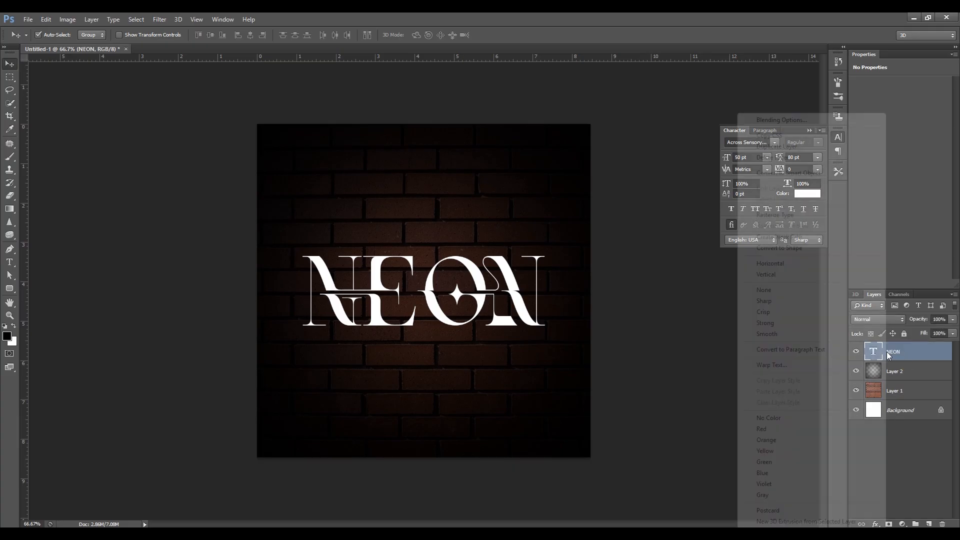
left_click(783, 120)
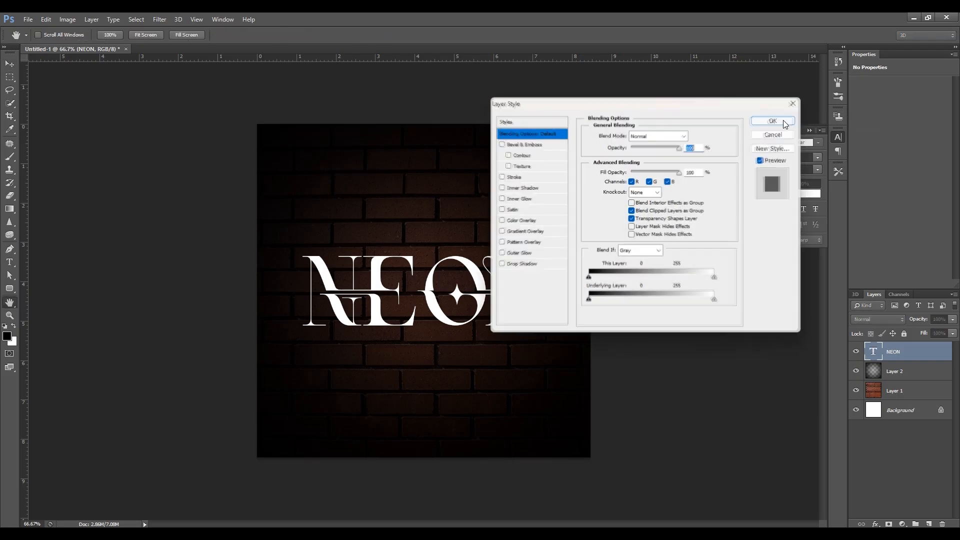
left_click(515, 177)
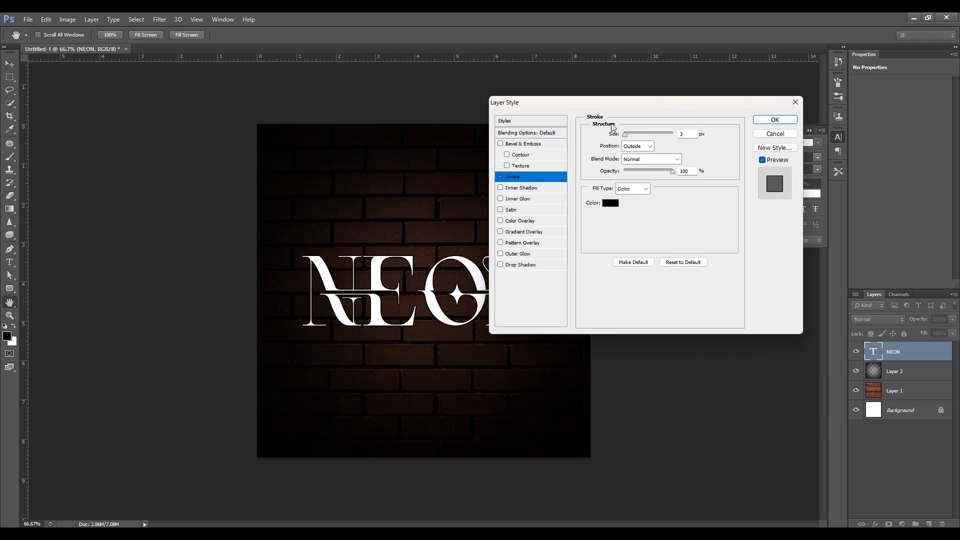
left_click_drag(611, 105, 681, 90)
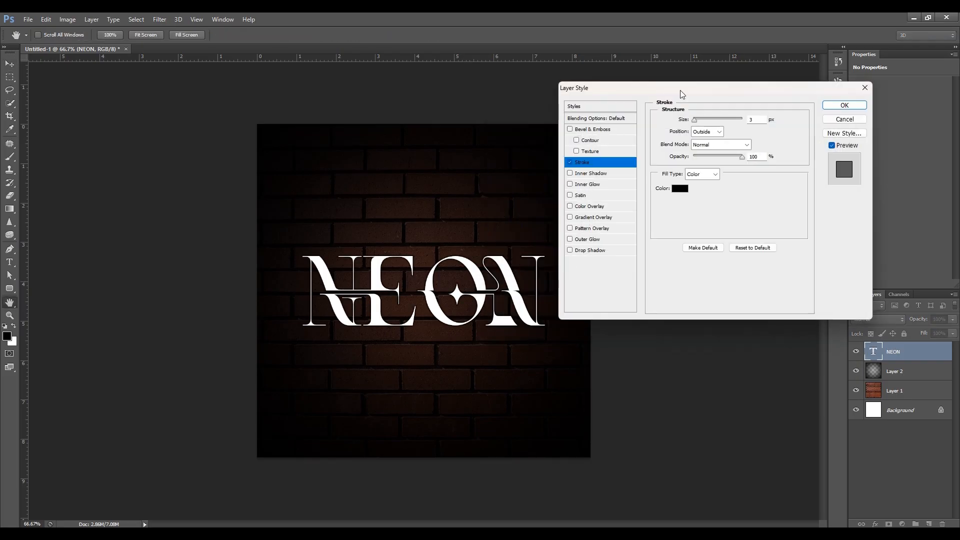
Set the stroke color of the NEON text to the pinkish red ff003c.
left_click(681, 189)
left_click(190, 201)
left_click_drag(170, 189, 185, 94)
left_click_drag(190, 201, 190, 197)
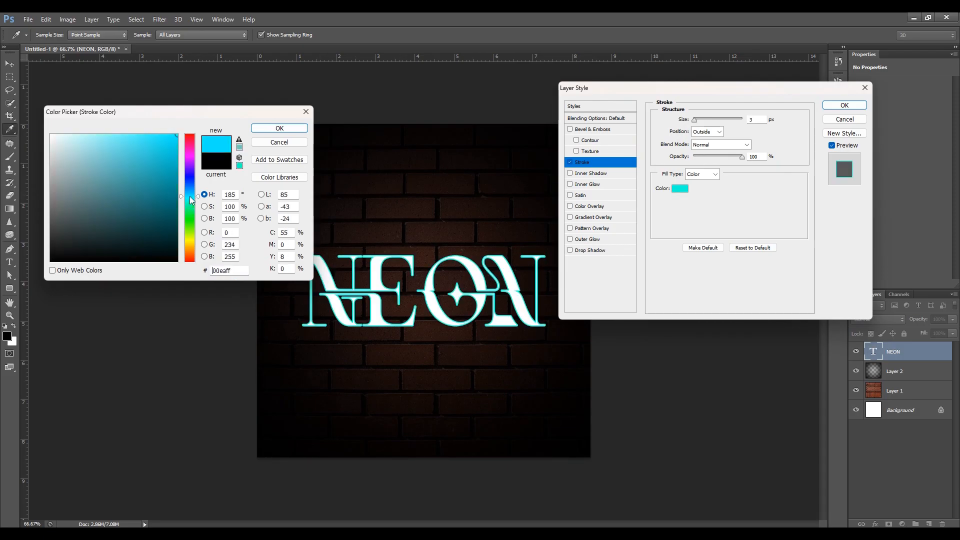
left_click(189, 144)
left_click_drag(189, 144, 189, 143)
left_click_drag(248, 271, 175, 269)
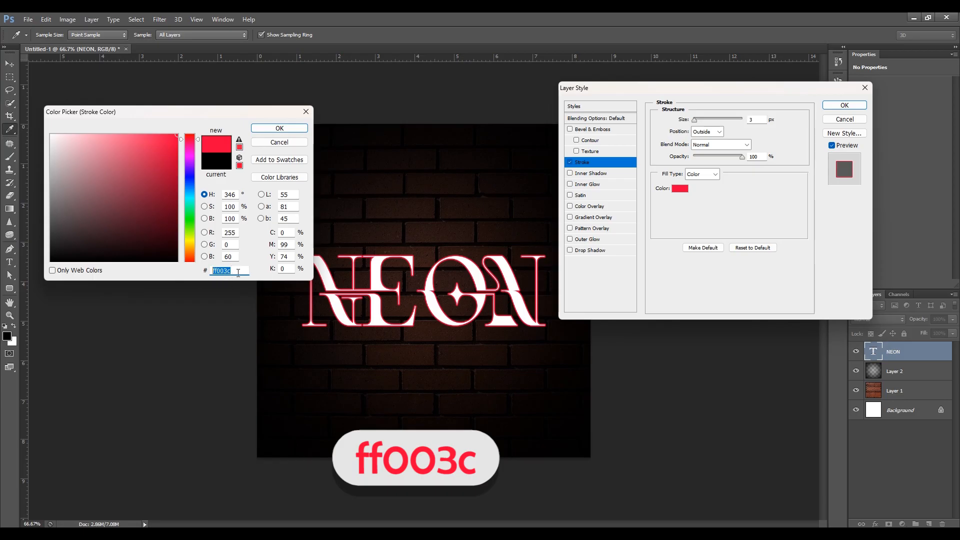
left_click(281, 129)
Keep the stroke positioned Outside with Normal blending and increase its size slightly beyond 3 px.
left_click(701, 134)
left_click(701, 135)
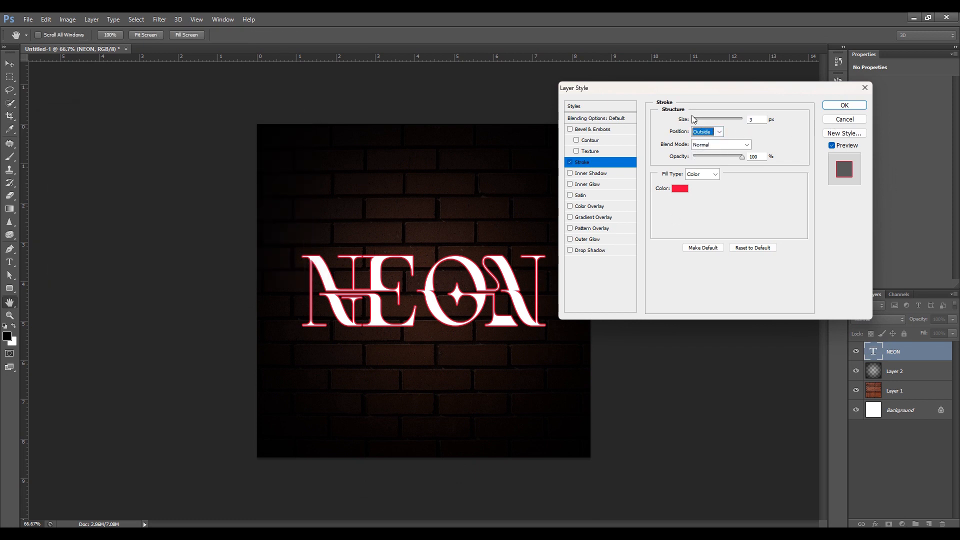
mouse_move(695, 119)
left_mouse_down()
mouse_move(715, 120)
mouse_move(697, 123)
left_mouse_up()
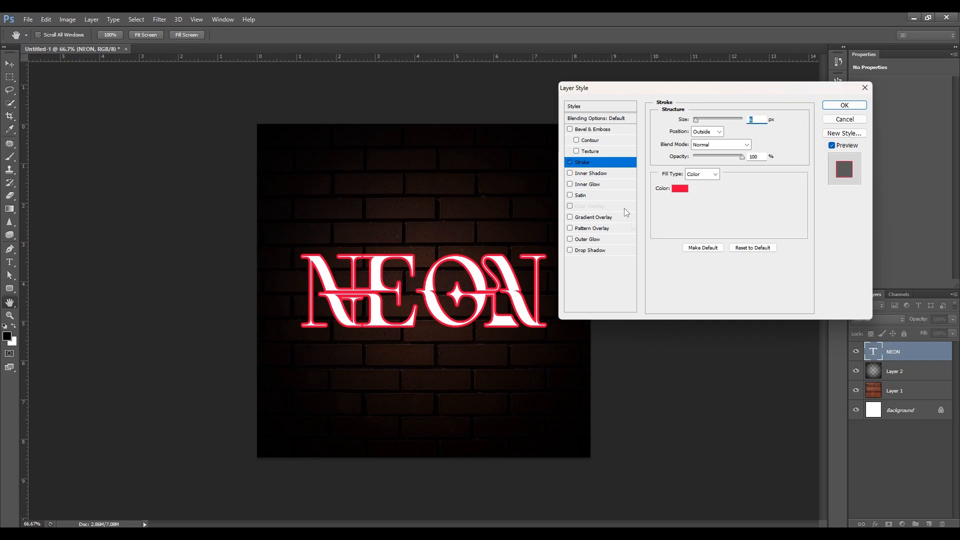
Enable a Screen-mode Outer Glow on the NEON text in ff003c, with 18% spread and an enlarged glow size.
left_click(588, 240)
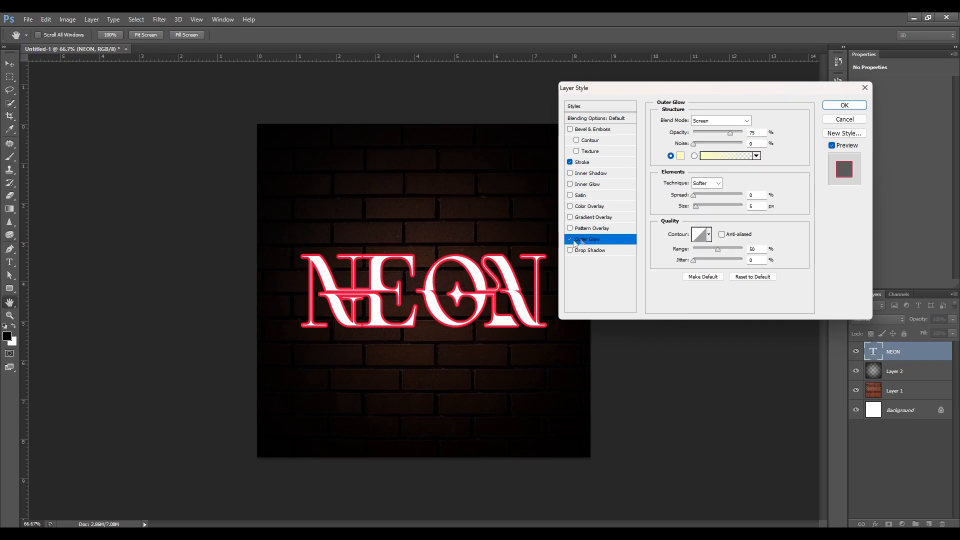
left_click(708, 123)
left_click(708, 124)
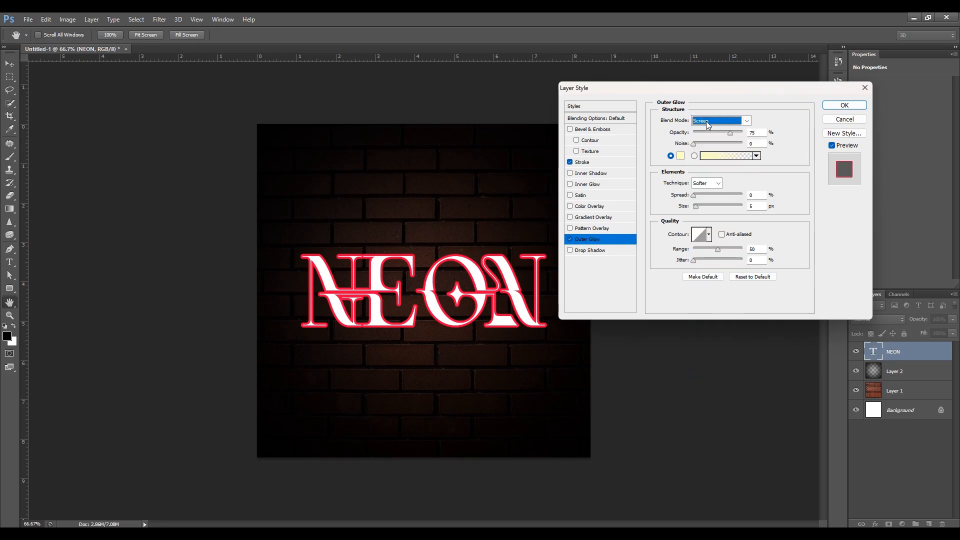
left_click(681, 157)
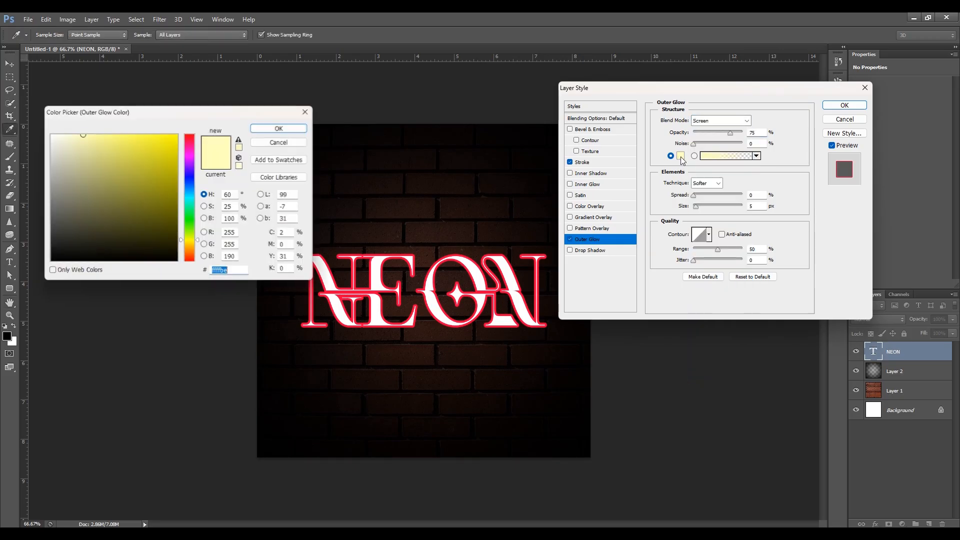
type("ff003c")
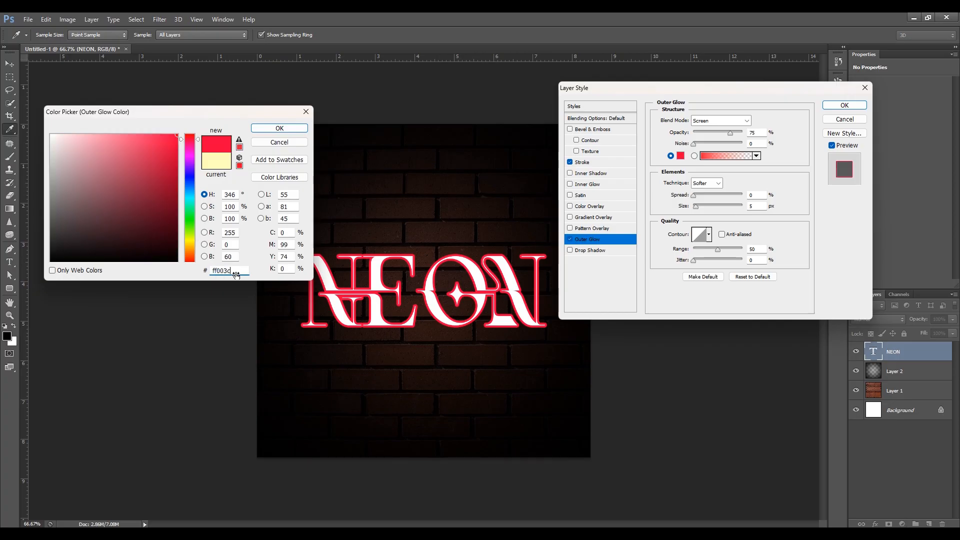
left_click(283, 132)
left_click_drag(696, 196, 703, 207)
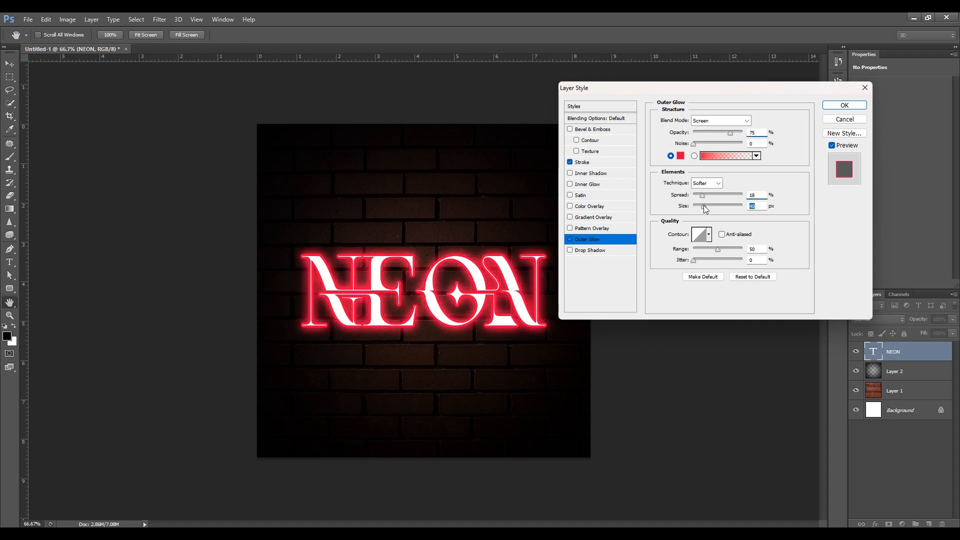
Add a black Multiply Drop Shadow with increased distance, spread and size, and apply the layer styles to the NEON text.
left_click(602, 252)
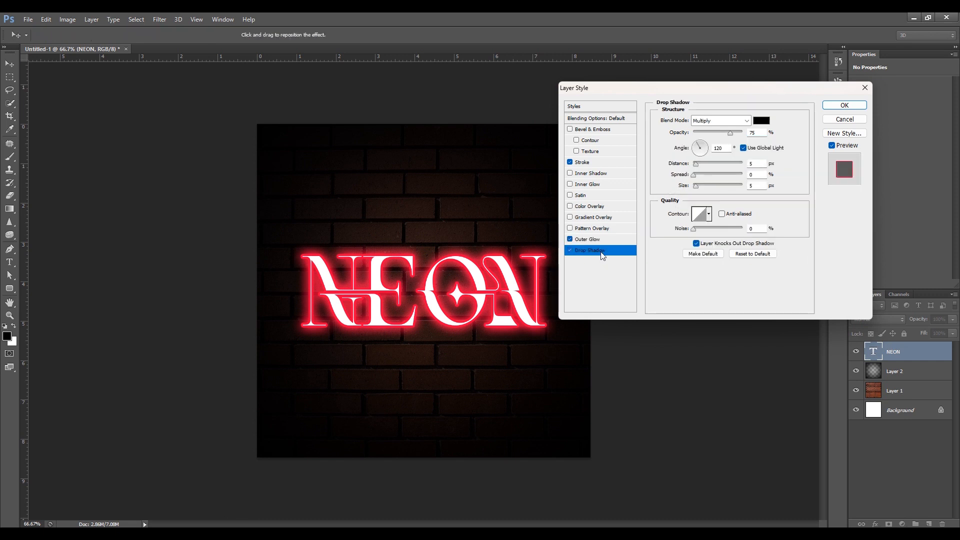
left_click_drag(697, 165, 709, 165)
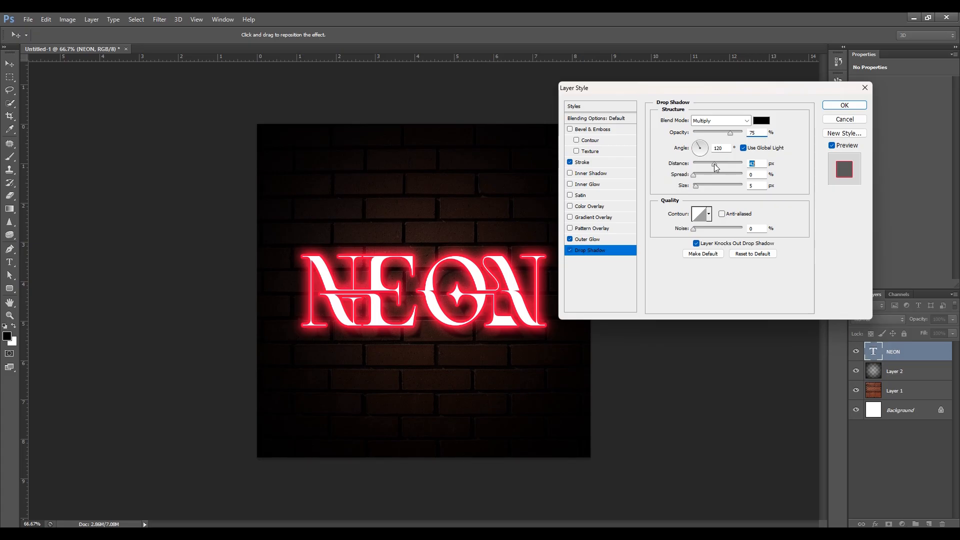
left_click(717, 162)
left_click_drag(695, 176, 701, 185)
left_click(844, 105)
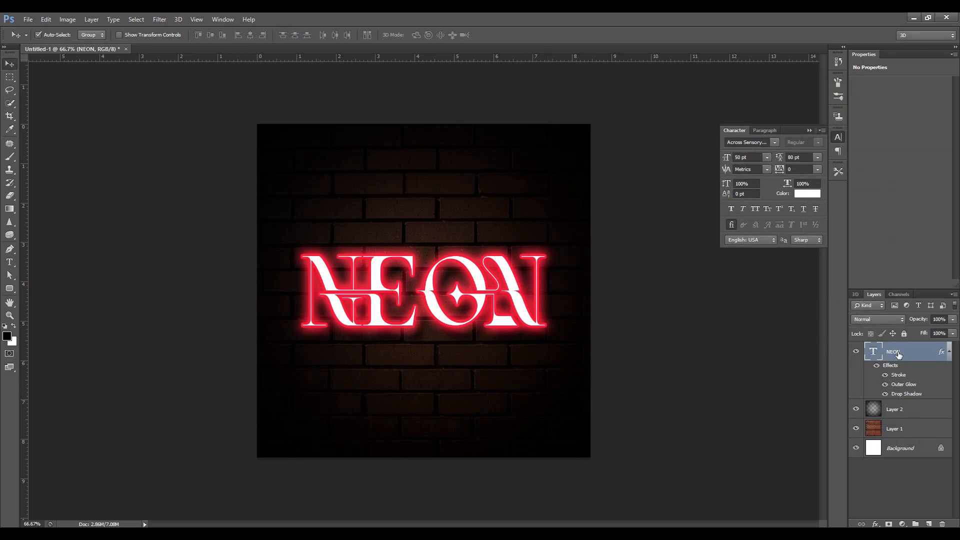
Duplicate the NEON text layer, turn off all effects on the copy, and hide the original text layer.
key("ctrl+j")
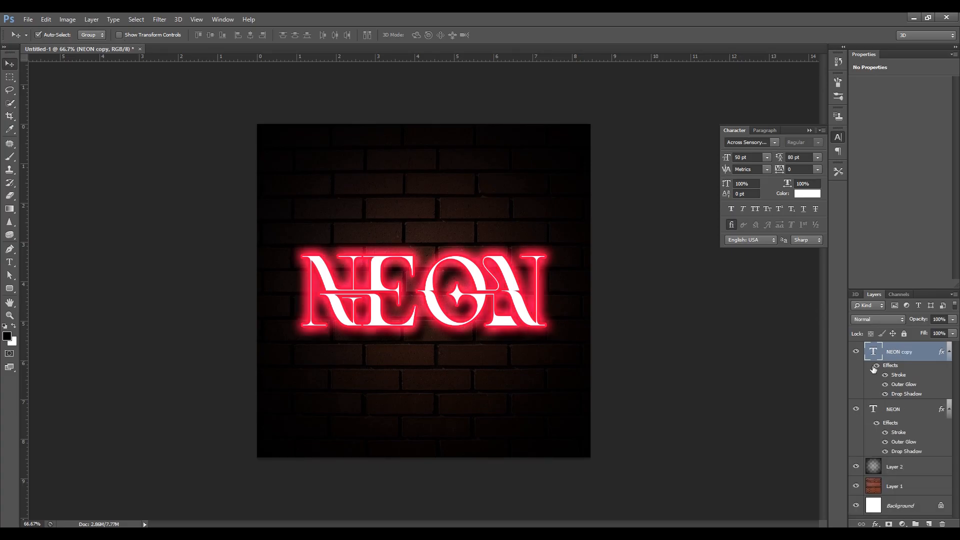
left_click(876, 368)
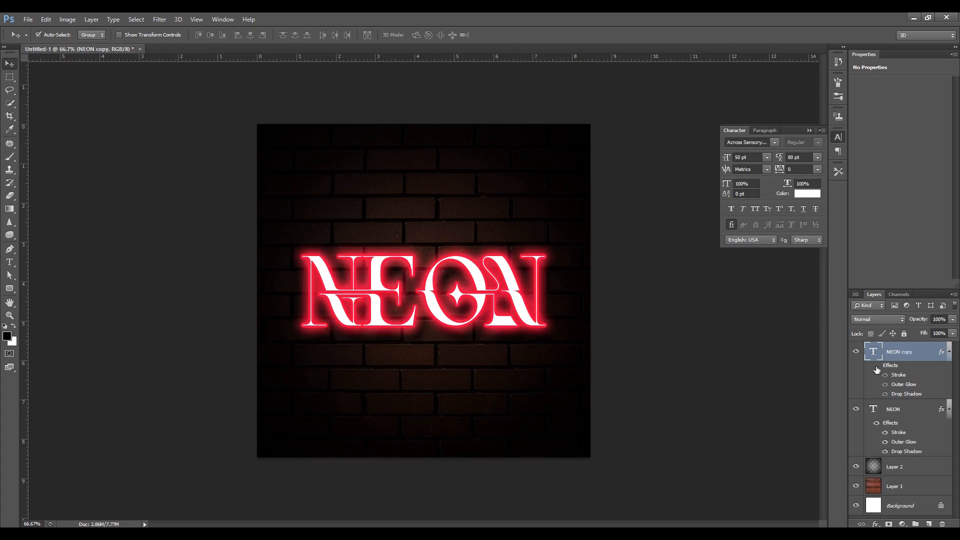
left_click(857, 409)
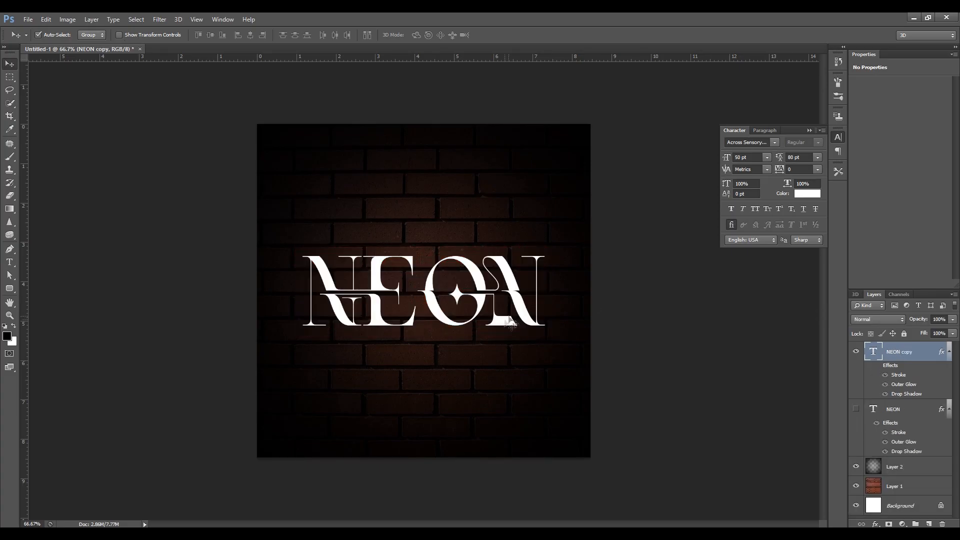
Set the text color of the duplicated NEON layer to ff003c.
left_click(807, 194)
type("ff003c")
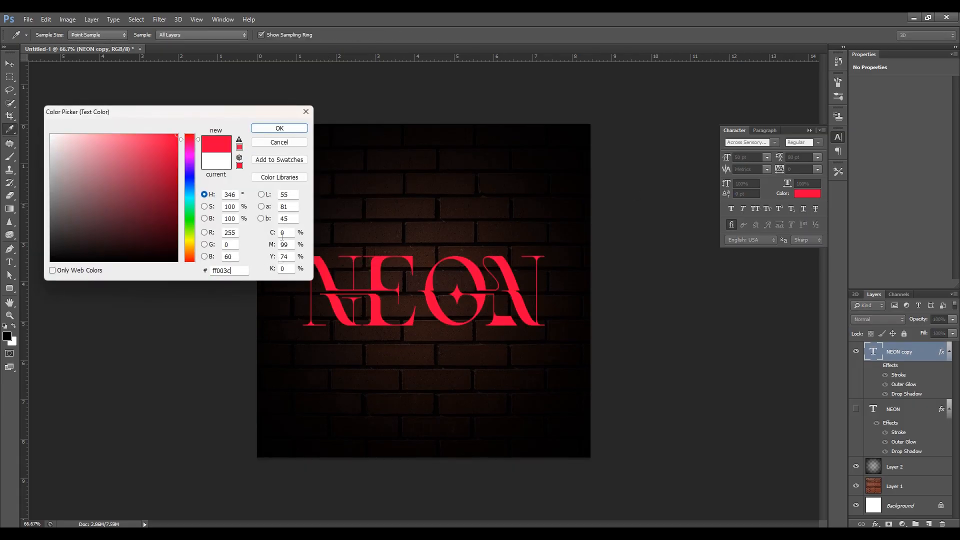
left_click(279, 128)
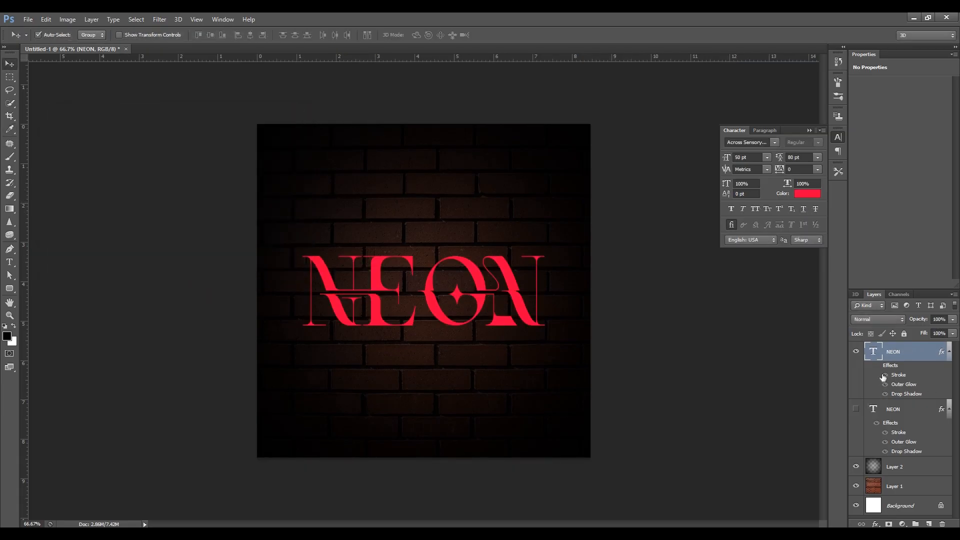
Rasterize the type of the red NEON copy and show the original NEON text layer again.
right_click(908, 353)
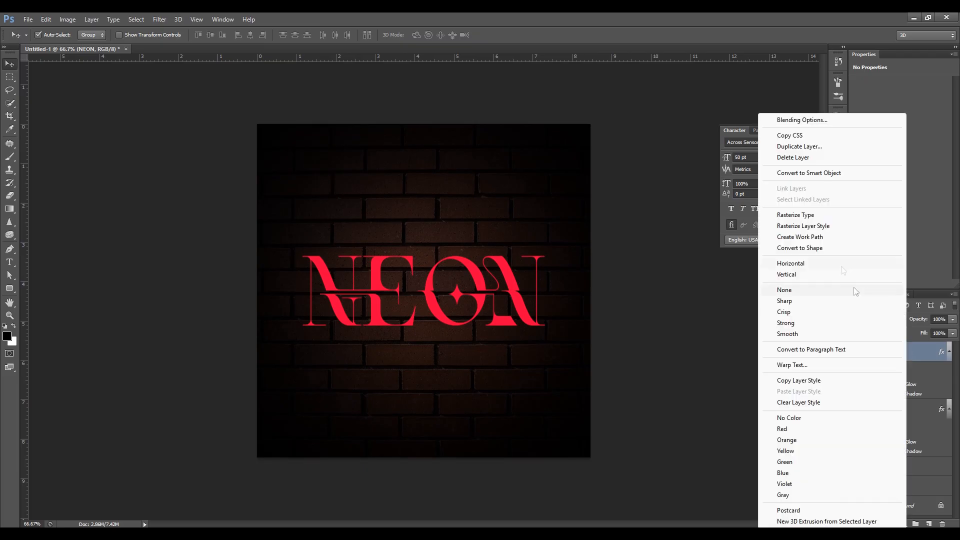
left_click(795, 215)
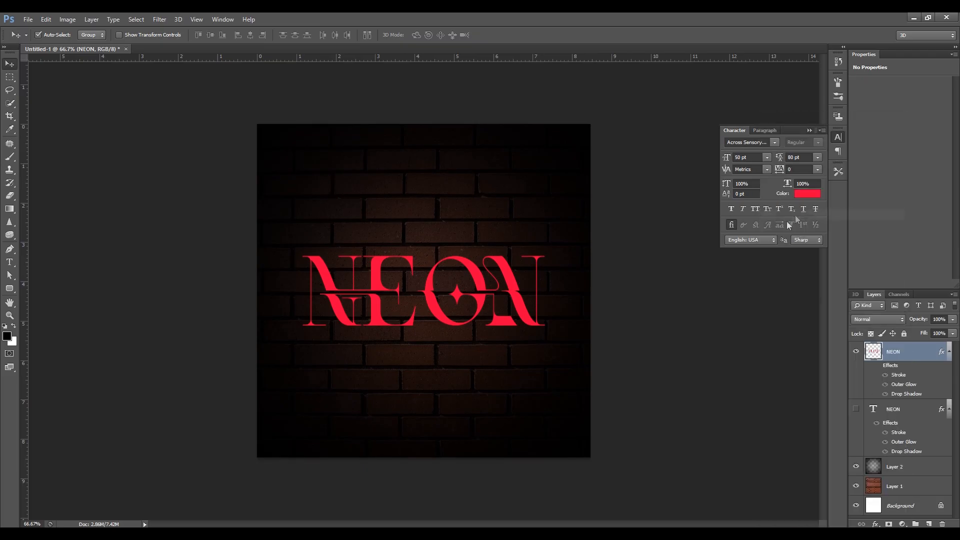
left_click(855, 409)
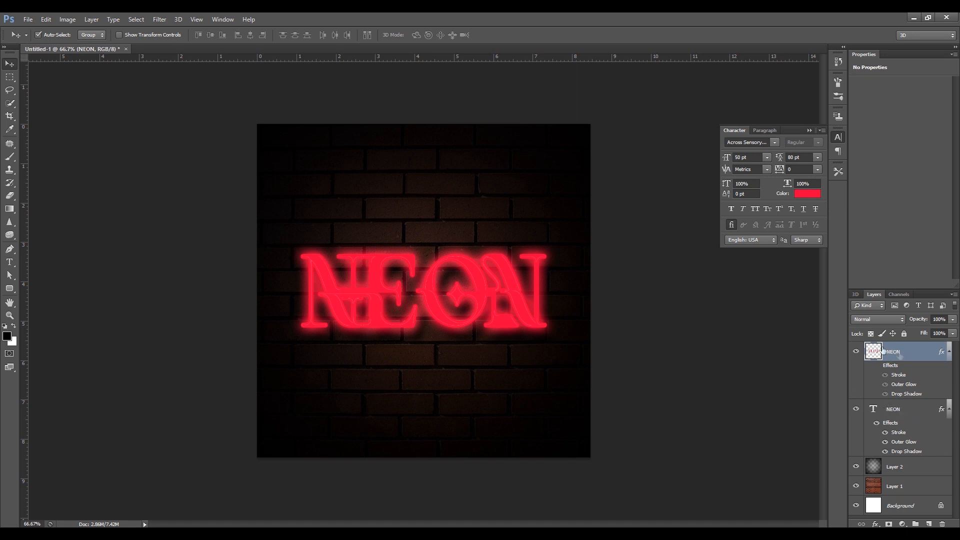
Apply a Gaussian Blur with a radius below 94.9 pixels to the rasterized NEON copy and set its blend mode to Lighten.
left_click(160, 20)
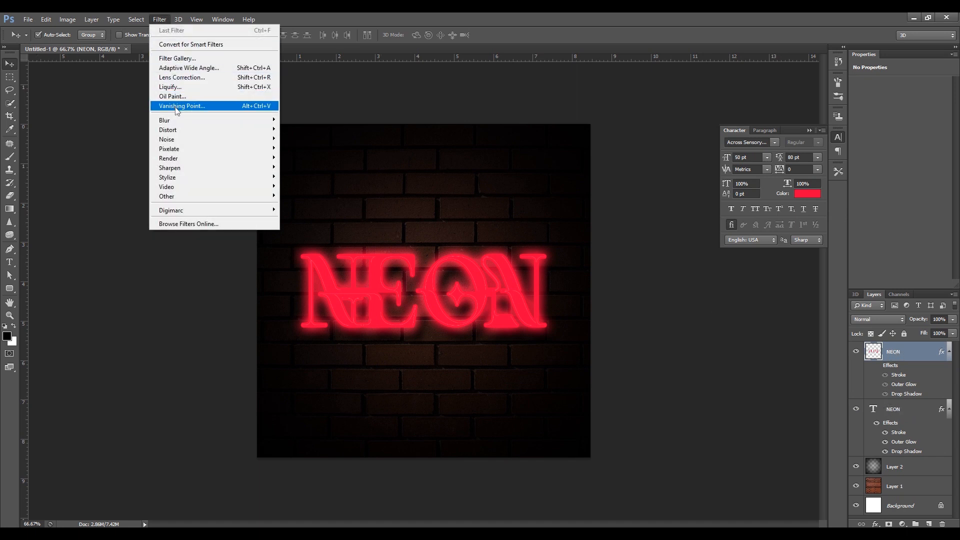
mouse_move(205, 125)
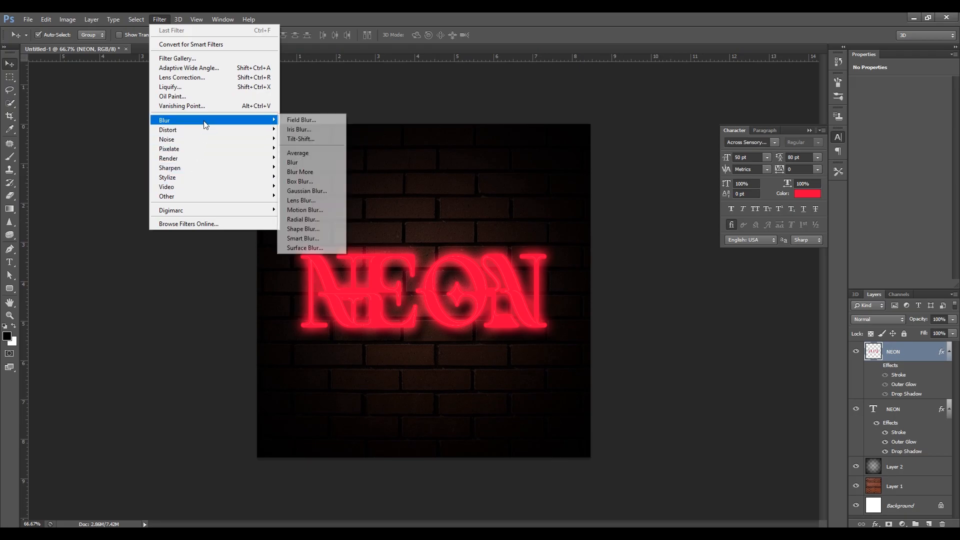
left_click(311, 192)
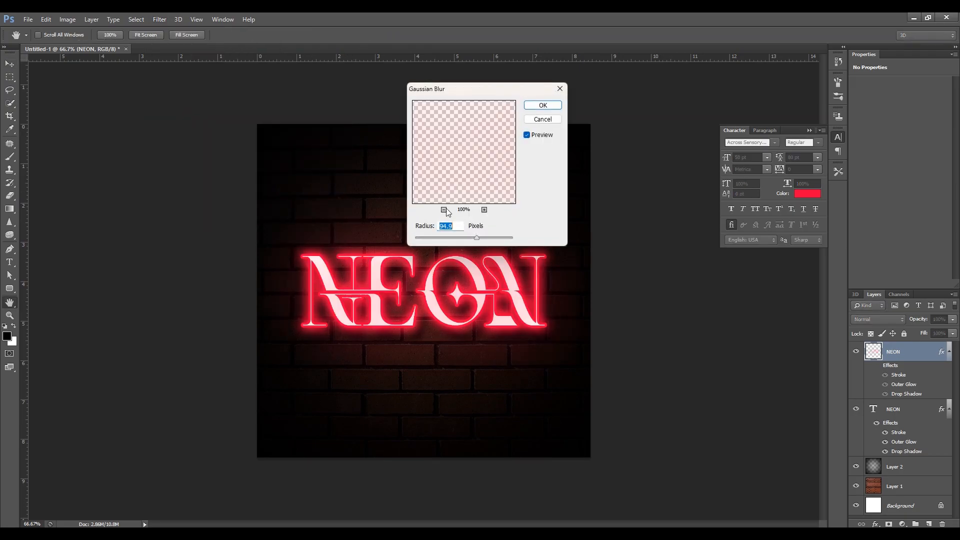
left_click_drag(477, 237, 466, 243)
key("Return")
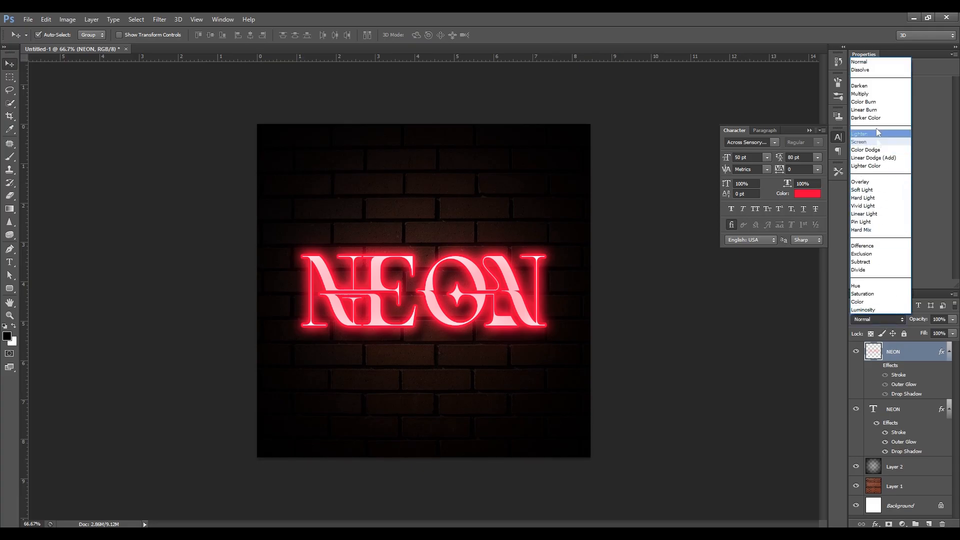
left_click(873, 136)
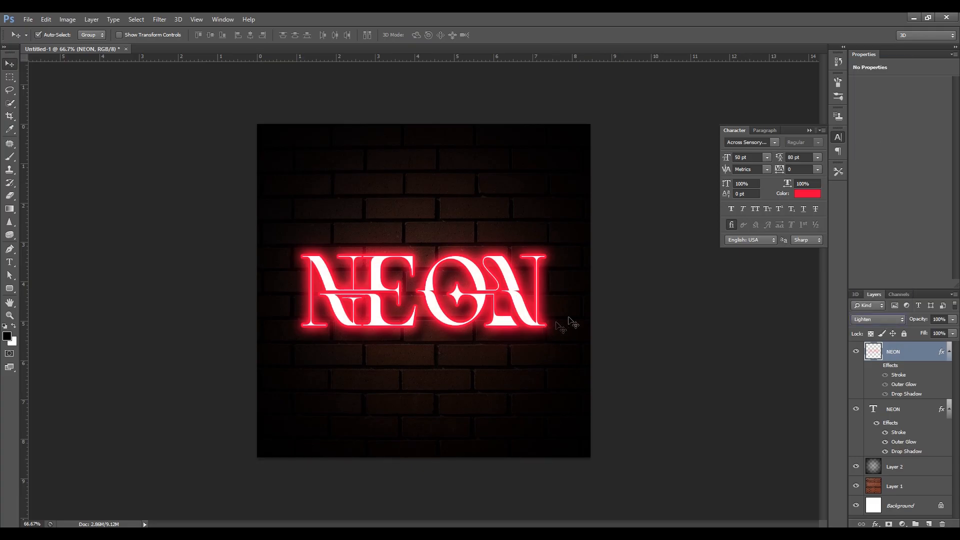
Add a new empty layer directly above Layer 2, beneath the NEON text layer.
left_click(896, 467)
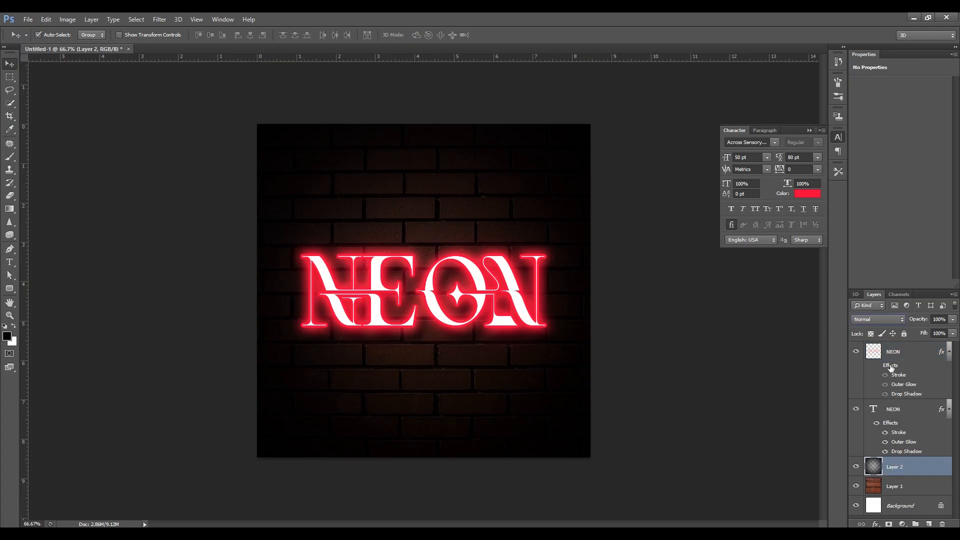
left_click(891, 368)
left_click(899, 409)
left_click(897, 465)
left_click(895, 412)
left_click(906, 469)
left_click(928, 524)
Paint a soft red glow behind the NEON text on the new layer with two dabs of an 800 px brush in ff003c.
key("b")
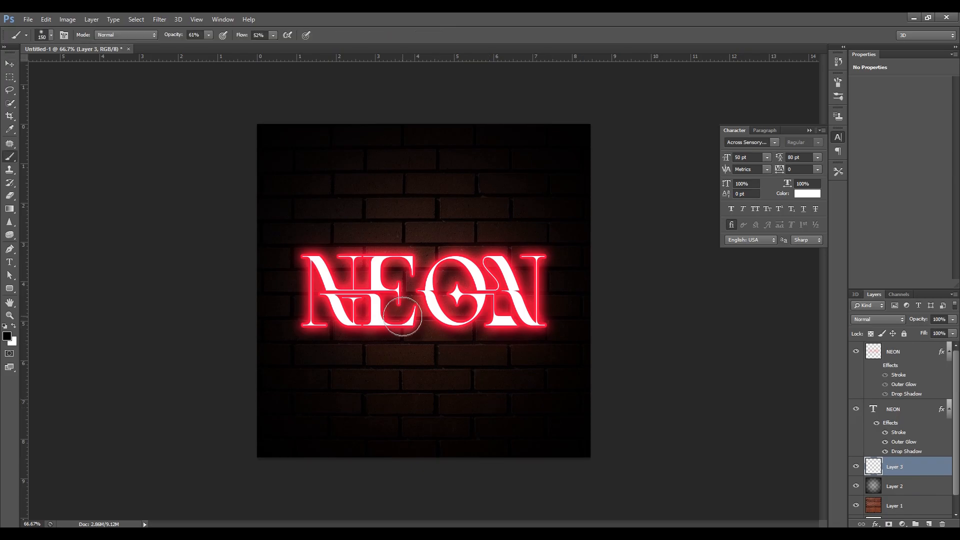
left_click(10, 338)
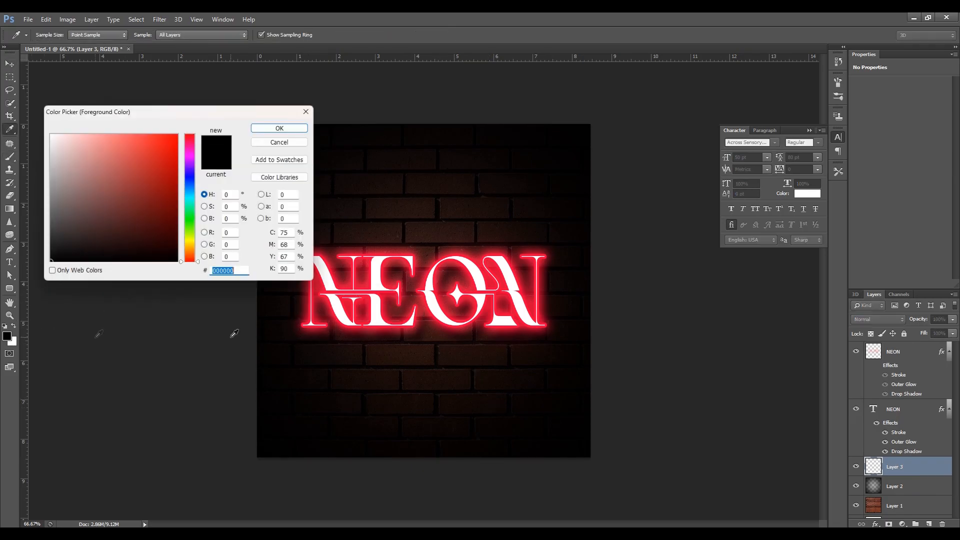
key("ctrl+v")
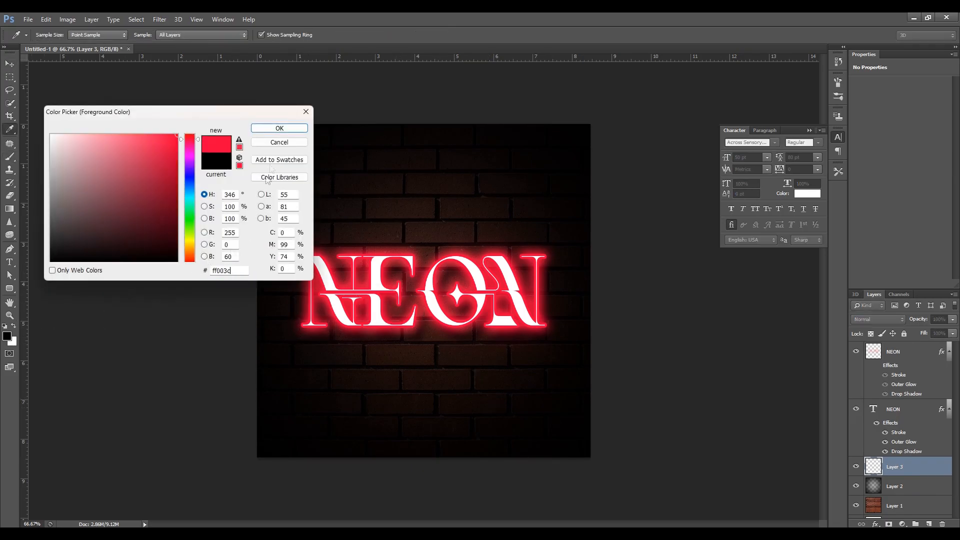
left_click(279, 128)
key("bracketright")
key("bracketright")
key("bracketright")
key("bracketright")
key("bracketright")
key("bracketright")
key("bracketright")
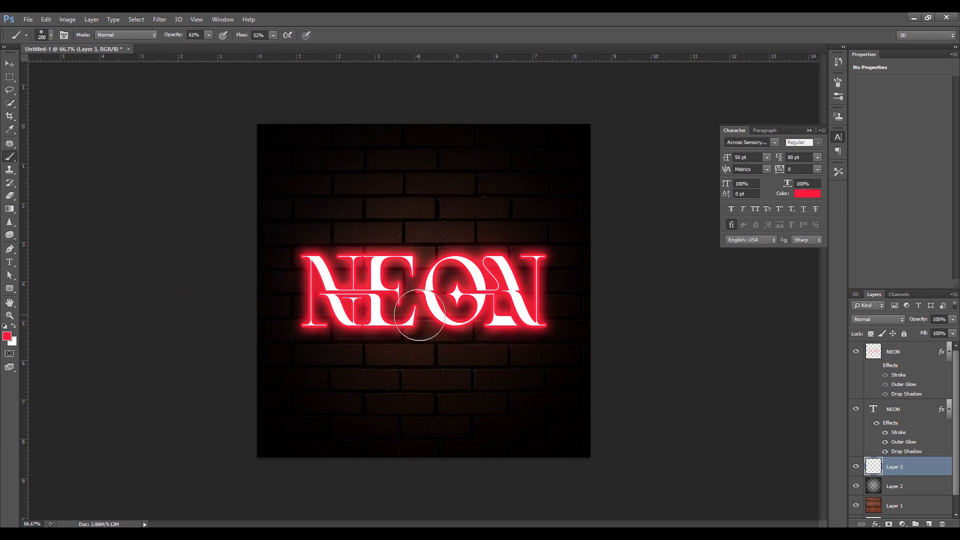
key("bracketright")
key("bracketright")
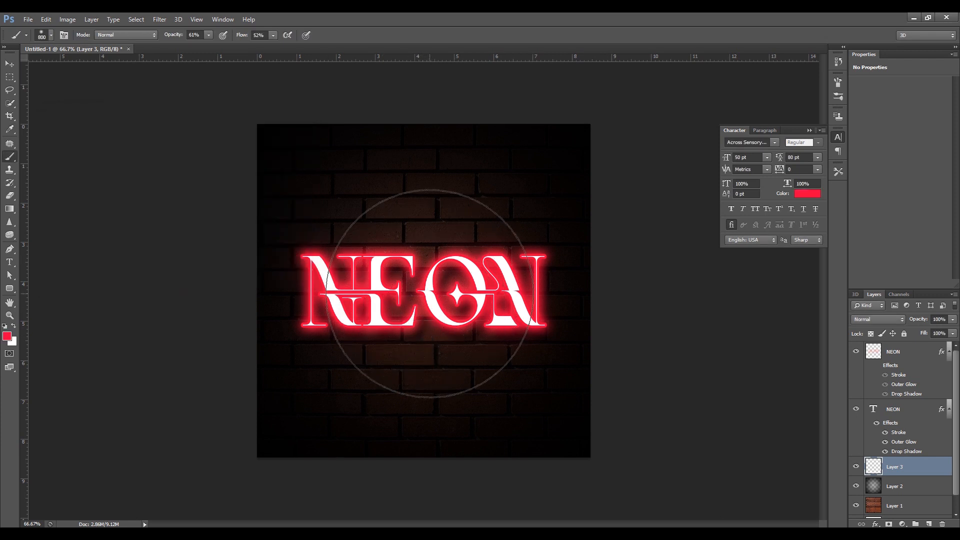
left_click(431, 288)
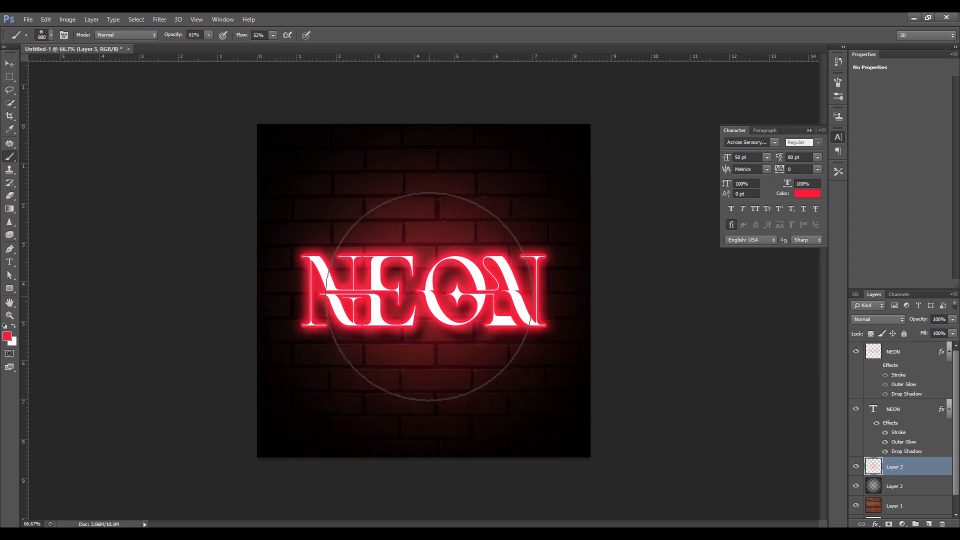
left_click(430, 297)
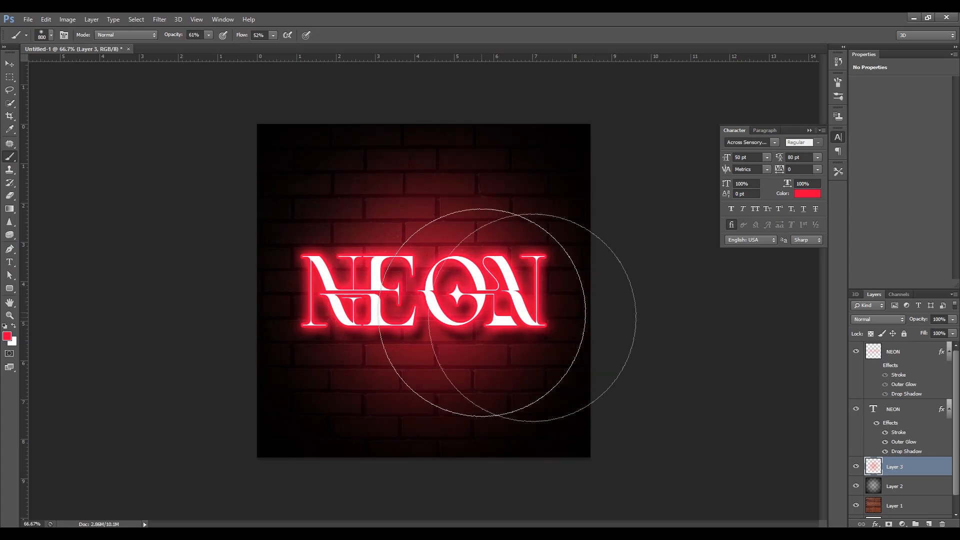
Duplicate the white NEON text layer, leaving the blurred NEON layer in its original position.
left_click(10, 66)
left_click(516, 306)
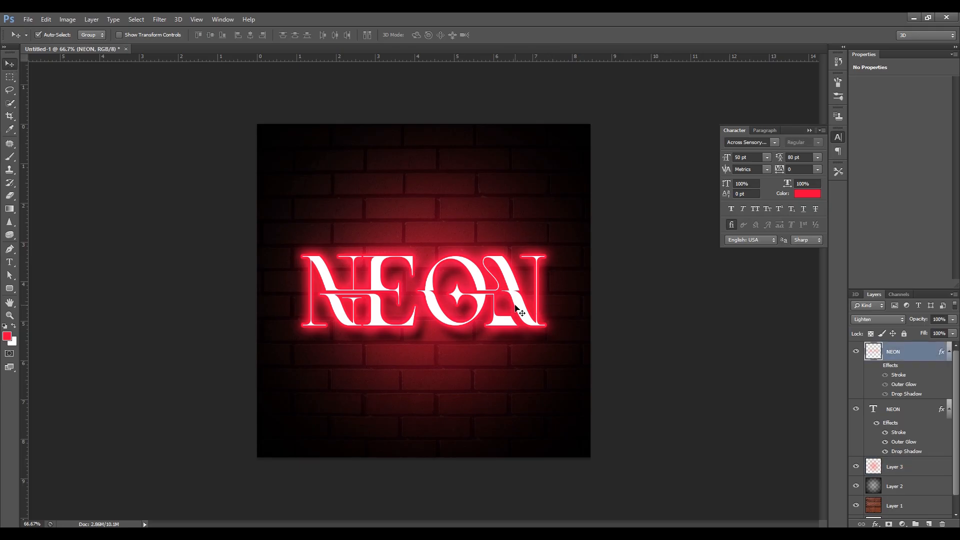
left_click(893, 414)
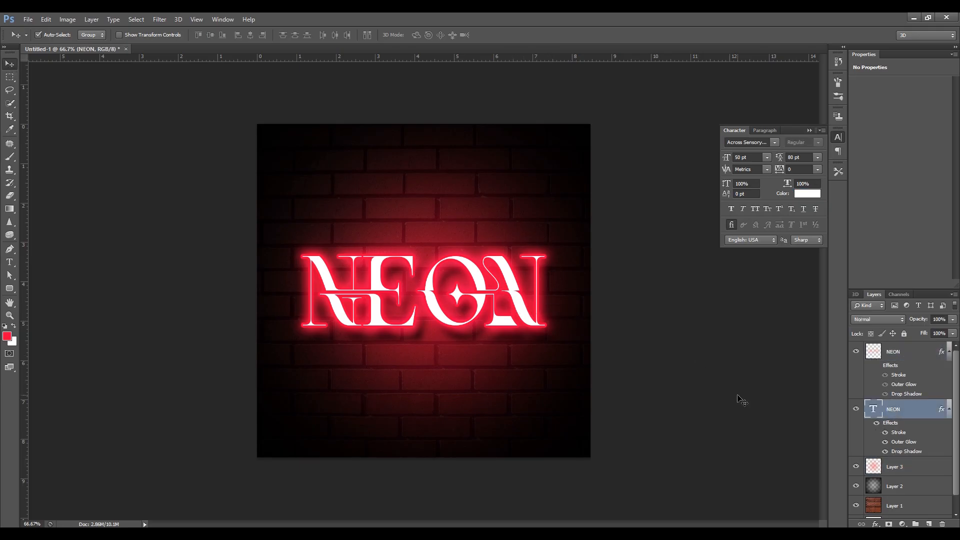
key("ctrl+j")
left_click_drag(438, 325, 450, 380)
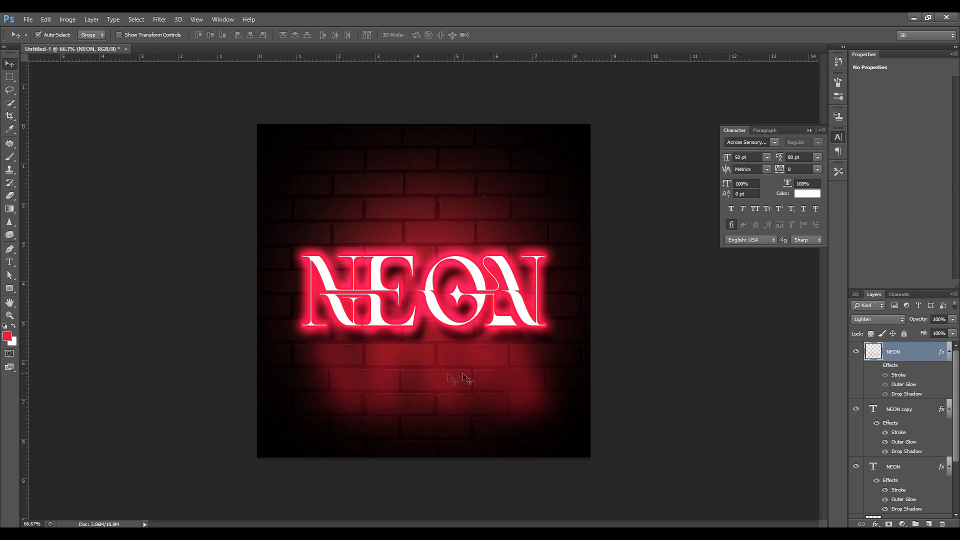
key("ctrl+z")
Scale the NEON text copy down to about 18.8 pt and place it beneath the last letters of the large NEON text.
left_click(898, 415)
key("ctrl+t")
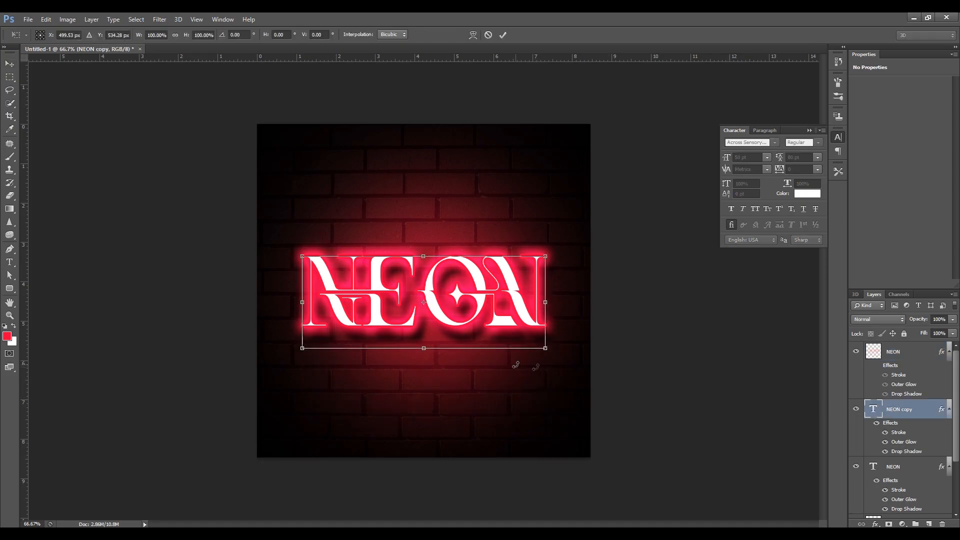
left_click_drag(433, 315, 433, 391)
left_click_drag(303, 332, 455, 390)
left_click_drag(533, 408, 533, 360)
key("Return")
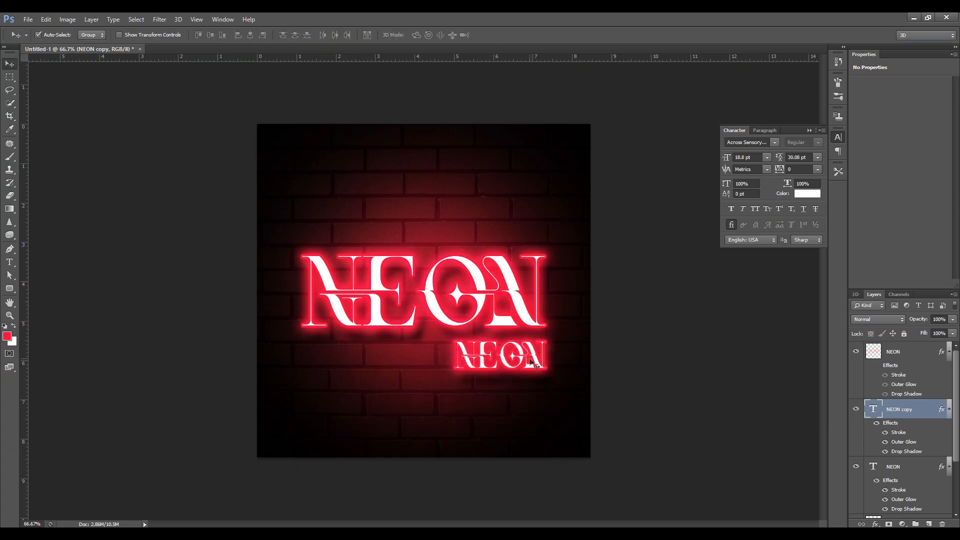
Replace the small copy's text with "Effect" and shift it so it ends flush with the large NEON text.
key("t")
left_click(525, 356)
key("ctrl+a")
type("EFFECT")
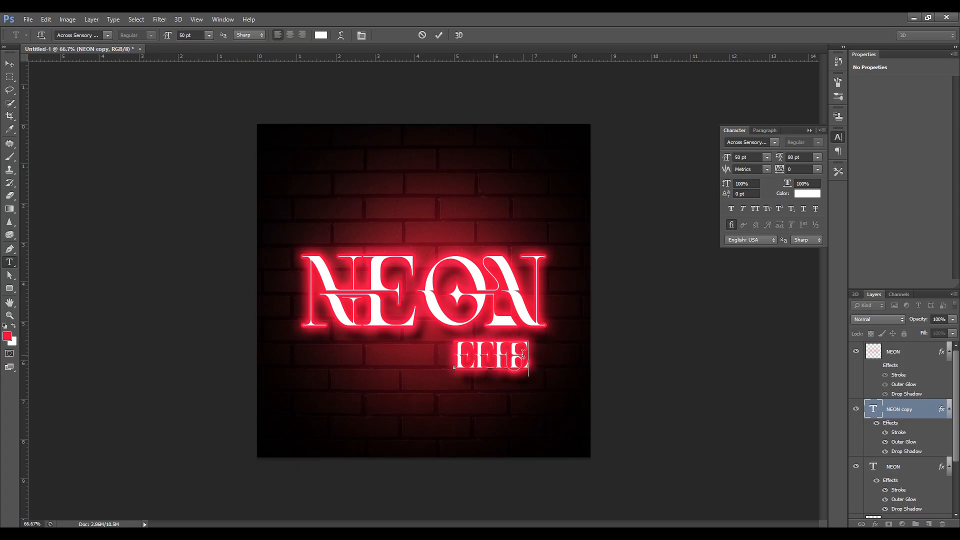
left_click_drag(534, 394, 517, 400)
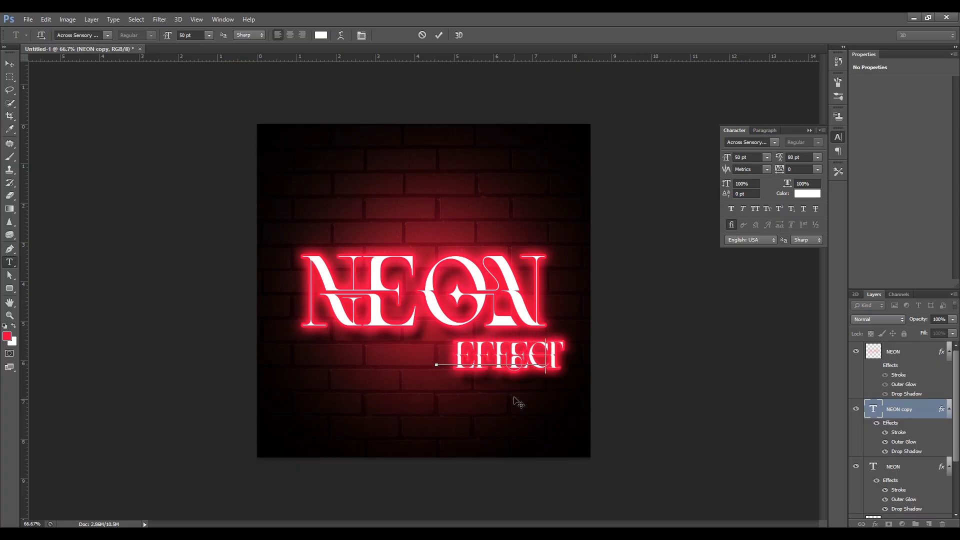
left_click(10, 64)
Change the Effect text's stroke colour to cyan 00fffc.
double_click(900, 433)
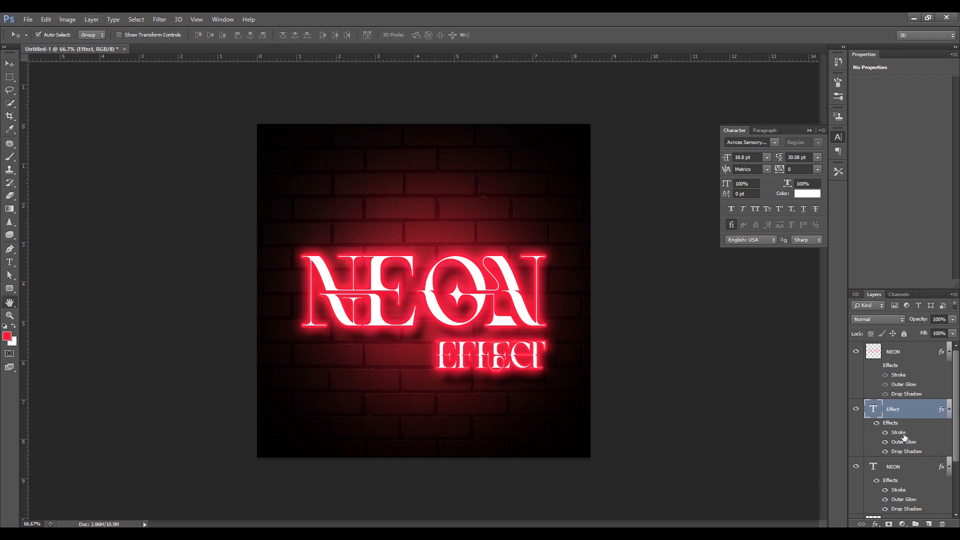
left_click(680, 188)
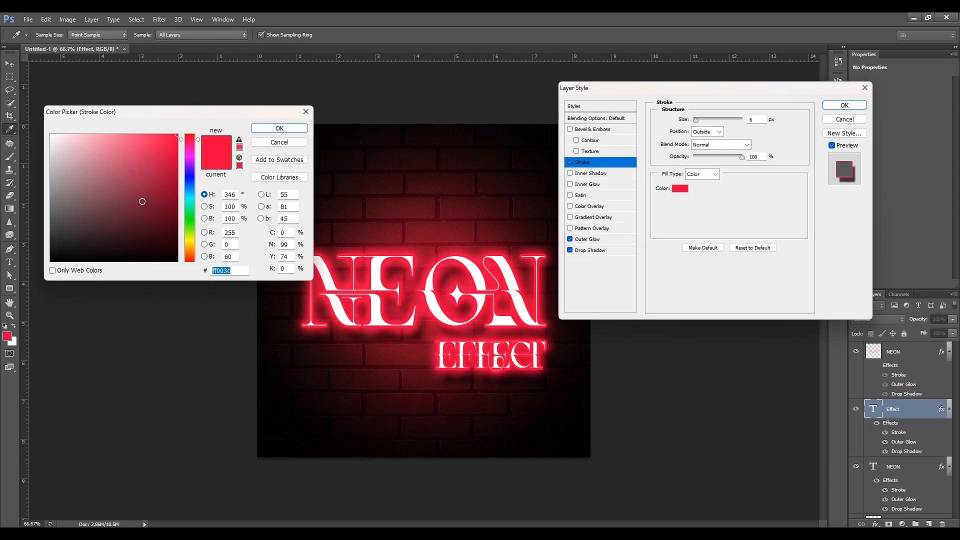
left_click(189, 199)
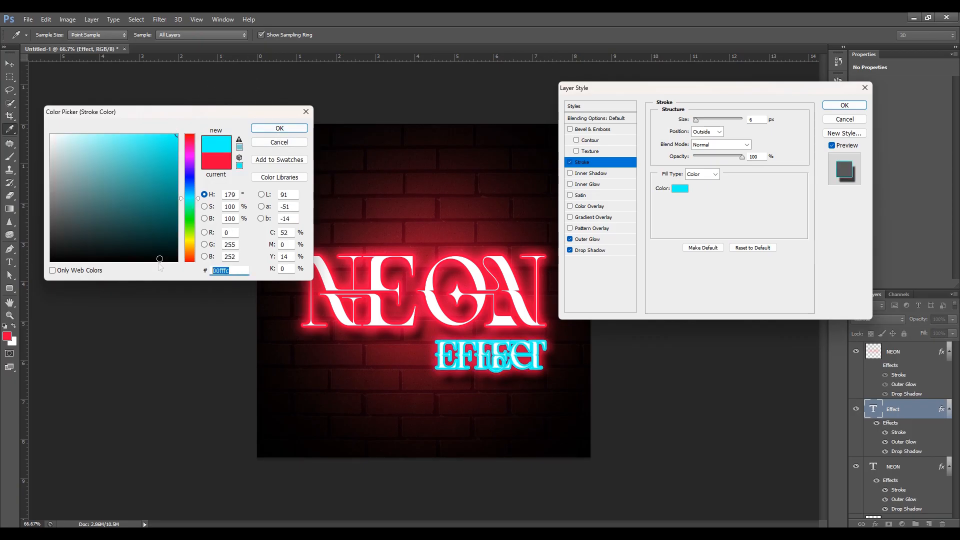
left_click(290, 128)
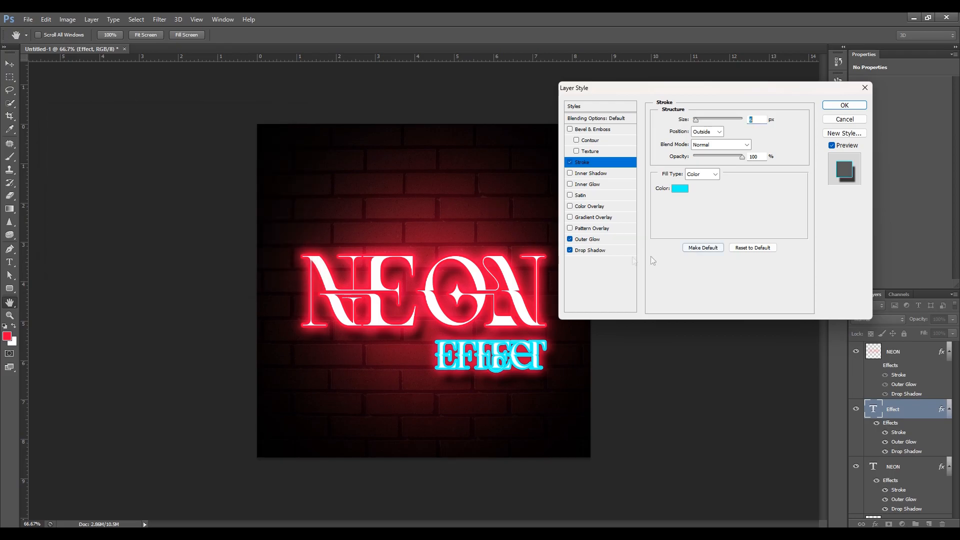
Set the Effect text's Outer Glow to colour 00fffc, spread 10% and size 38 px.
left_click(595, 240)
left_click(681, 156)
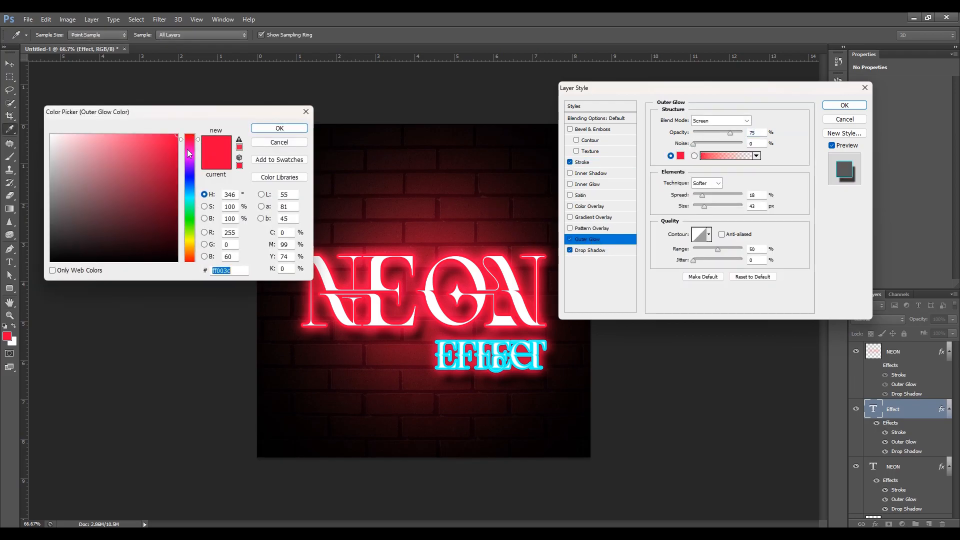
left_click(189, 198)
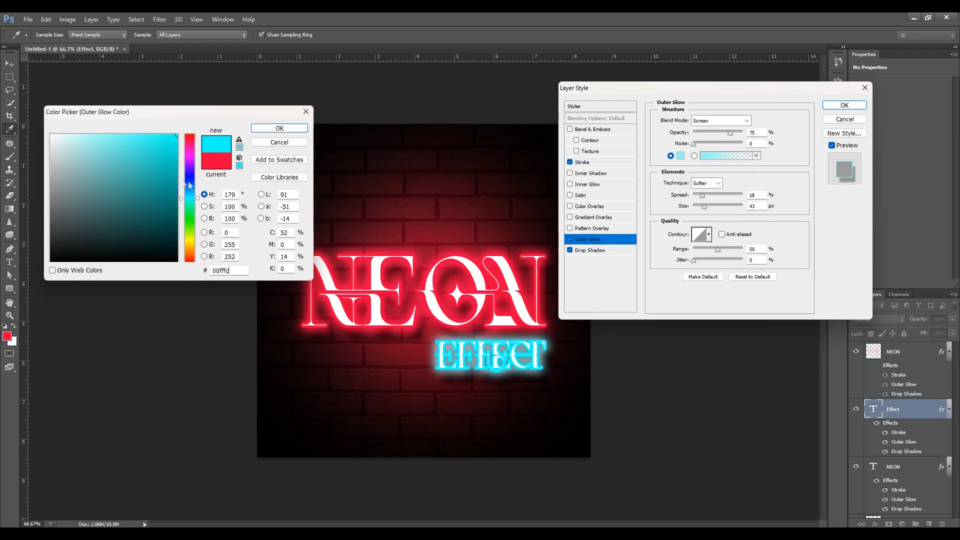
left_click(294, 131)
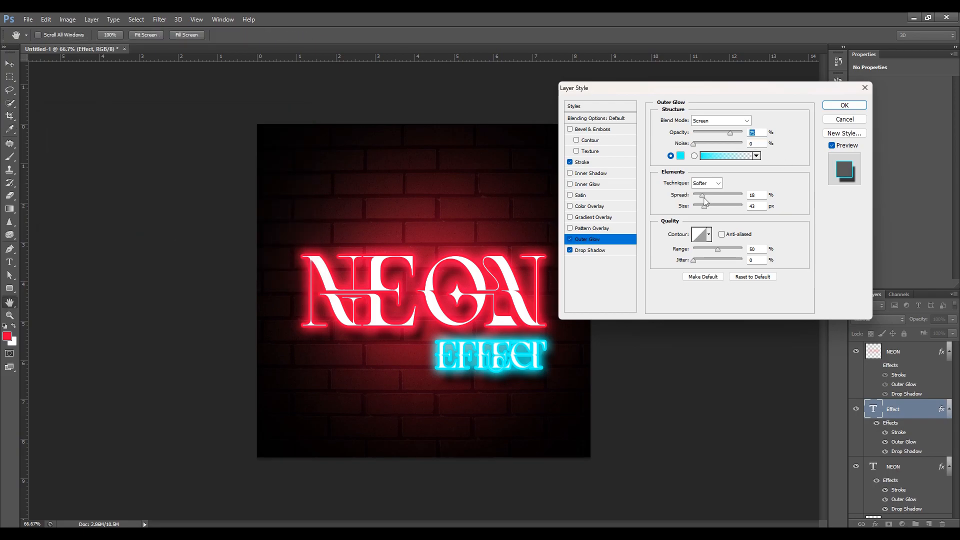
mouse_move(703, 199)
left_mouse_down()
mouse_move(692, 199)
mouse_move(704, 211)
left_mouse_up()
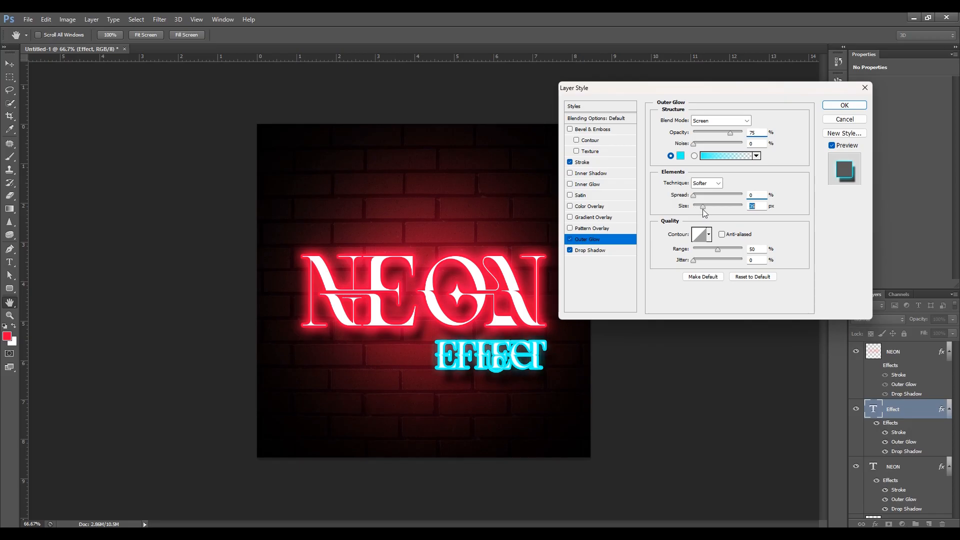
Thin the Effect text's stroke and set its Outer Glow to spread 7% and size 21 px.
left_click(598, 163)
left_click_drag(696, 123, 694, 125)
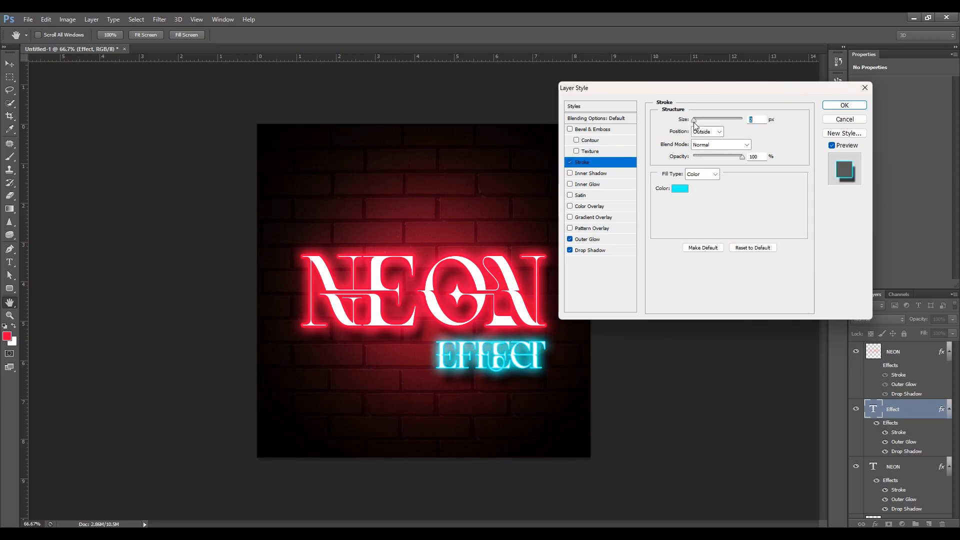
left_click(600, 241)
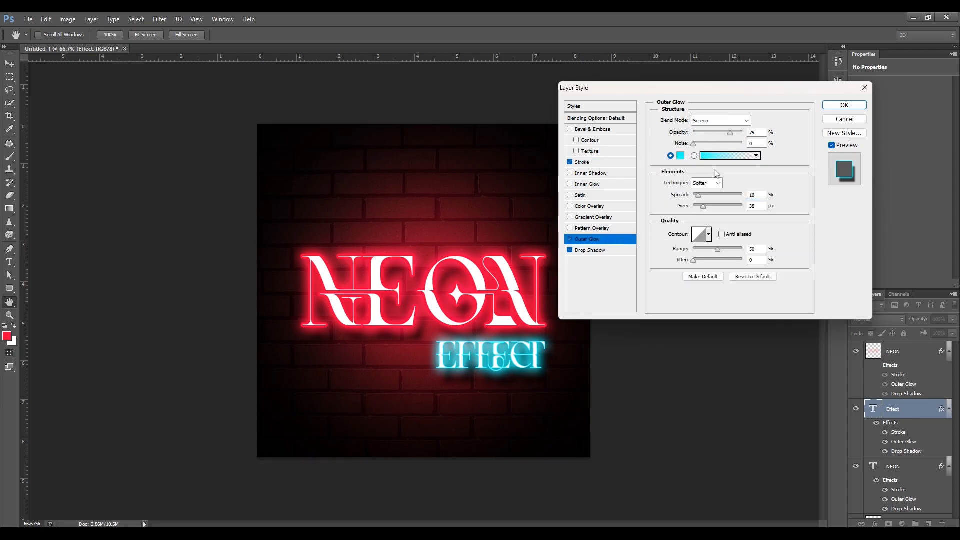
left_click_drag(701, 198, 701, 206)
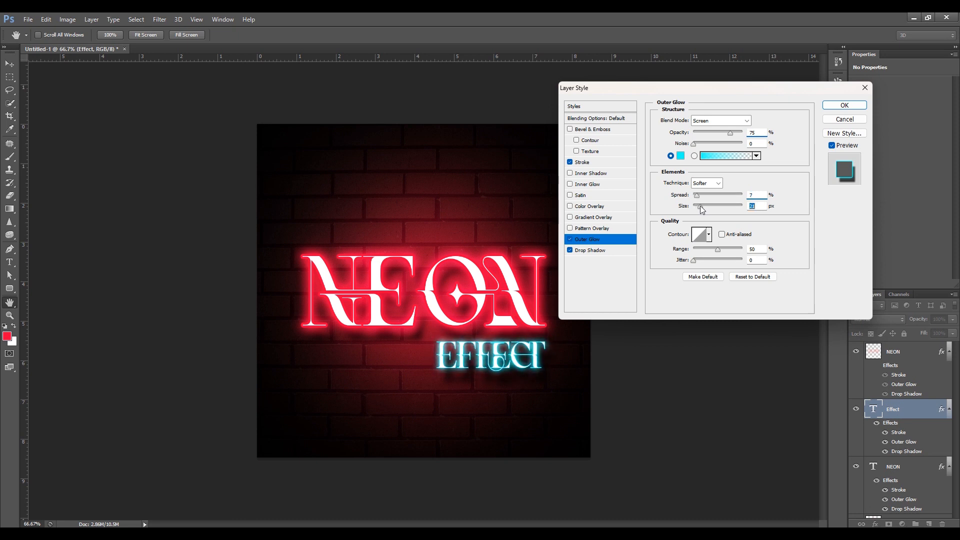
left_click(843, 106)
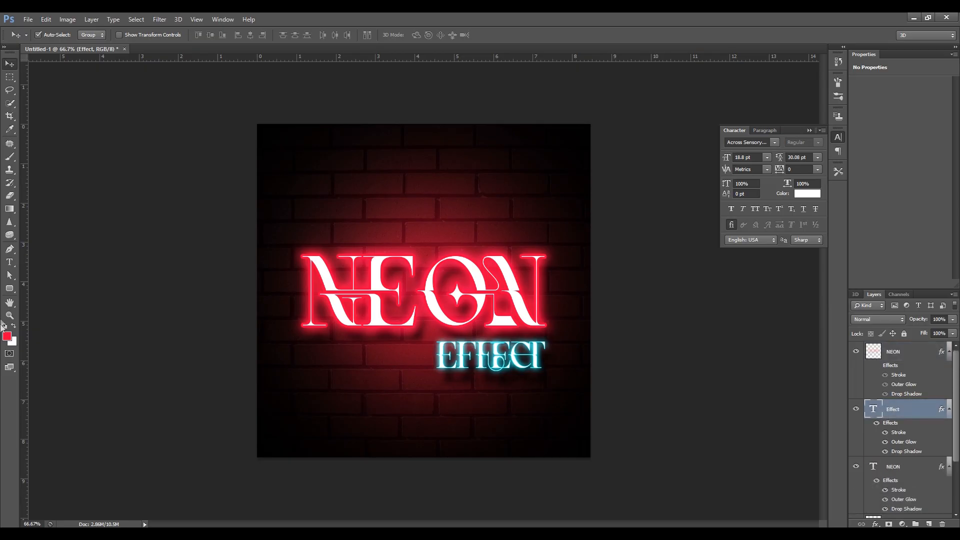
Paint a soft cyan 00fffc glow behind and just below the Effect text on Layer 3 with a 250 px brush.
left_click(7, 336)
type("00fffc")
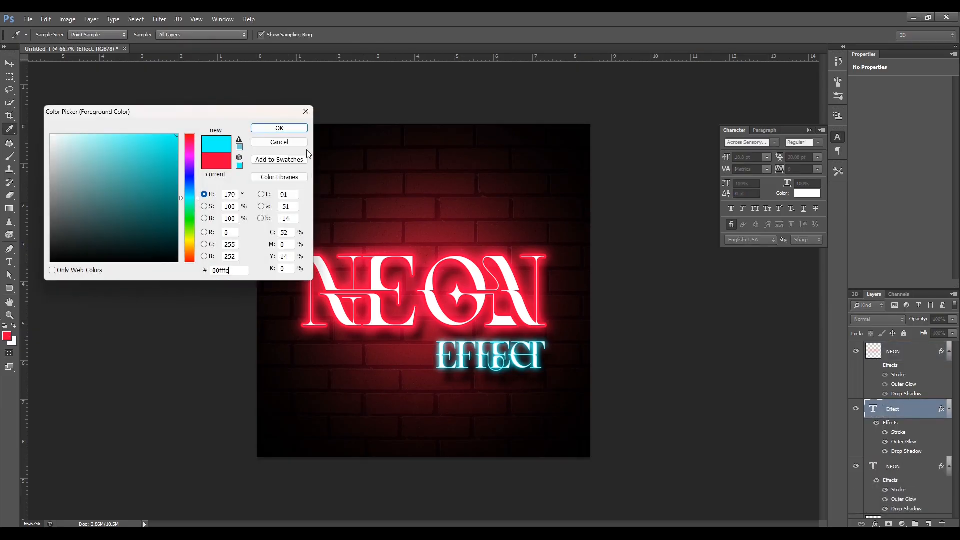
left_click(297, 131)
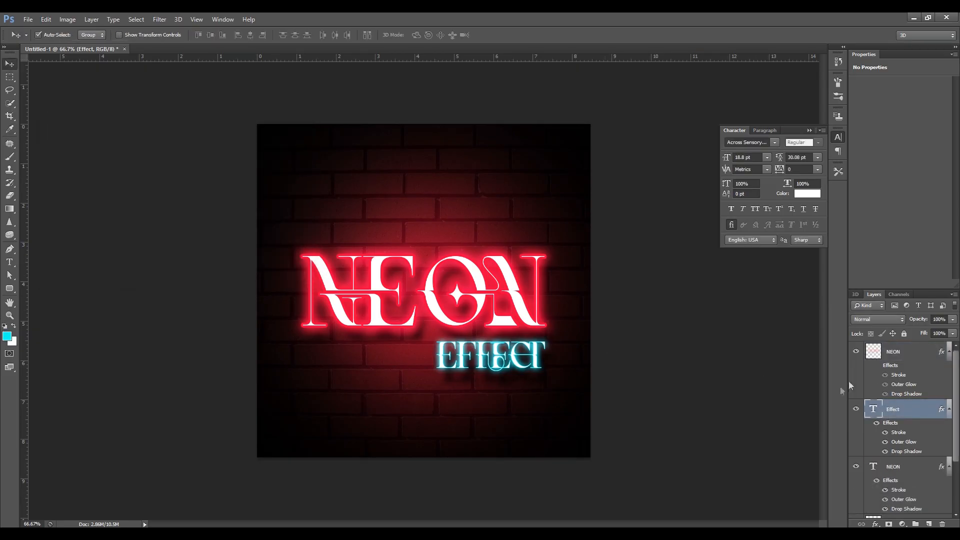
left_click(907, 353)
scroll(908, 353, "down", 1)
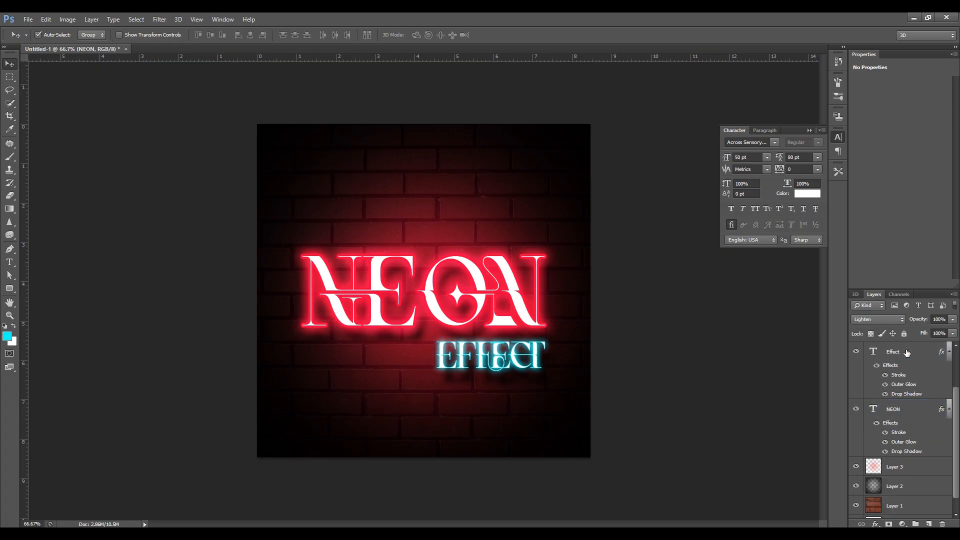
left_click(894, 471)
key("b")
key("bracketleft")
key("bracketleft")
key("bracketleft")
key("bracketleft")
key("bracketleft")
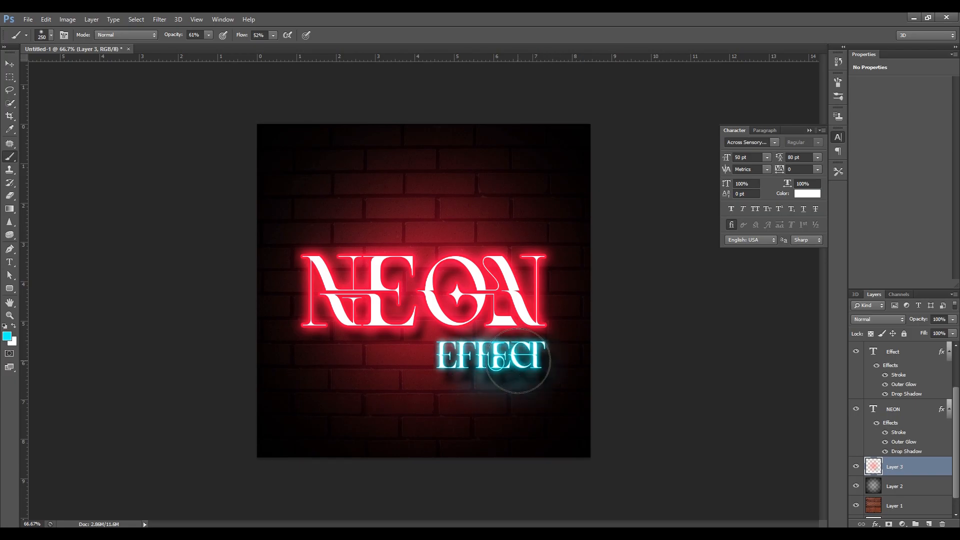
left_click(470, 365)
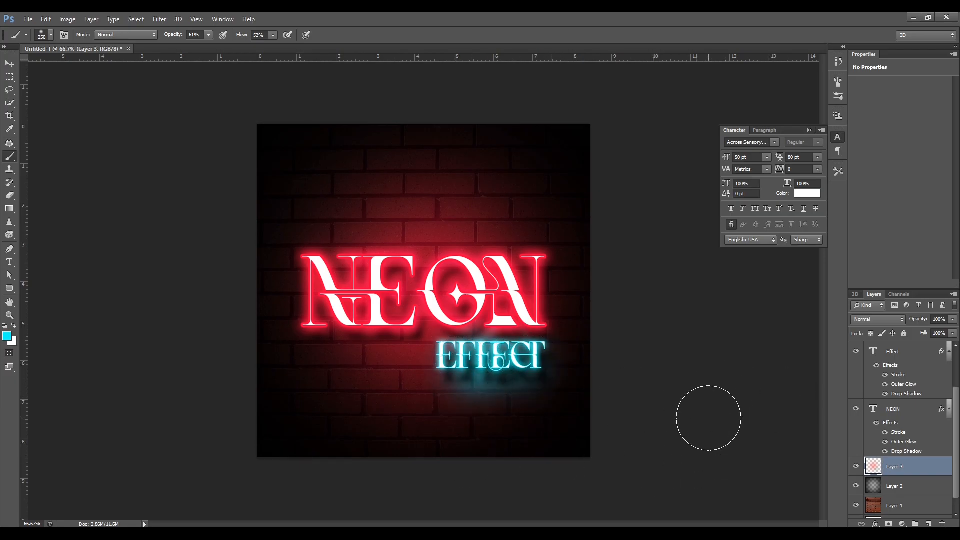
key("e")
key("bracketleft")
key("bracketleft")
key("bracketleft")
key("bracketleft")
key("bracketleft")
key("bracketleft")
key("bracketleft")
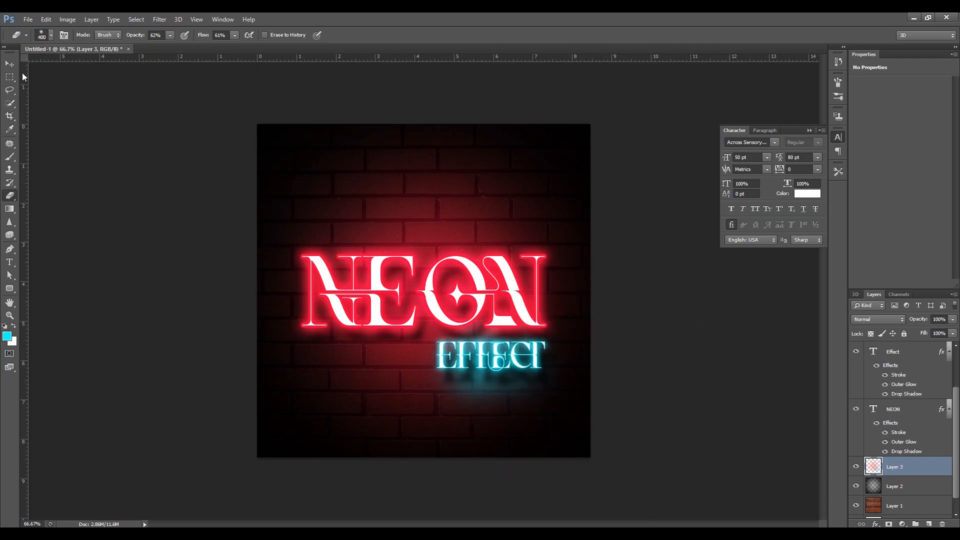
left_click(8, 64)
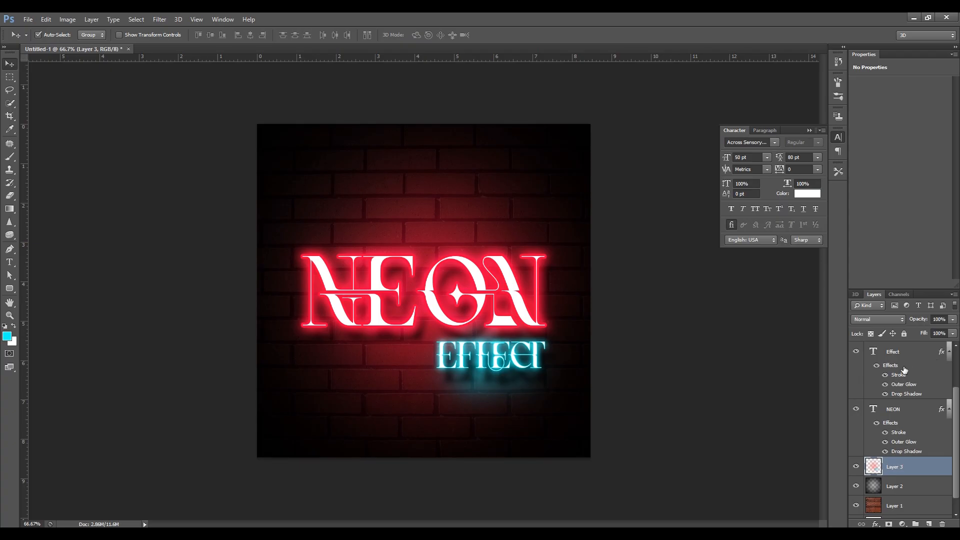